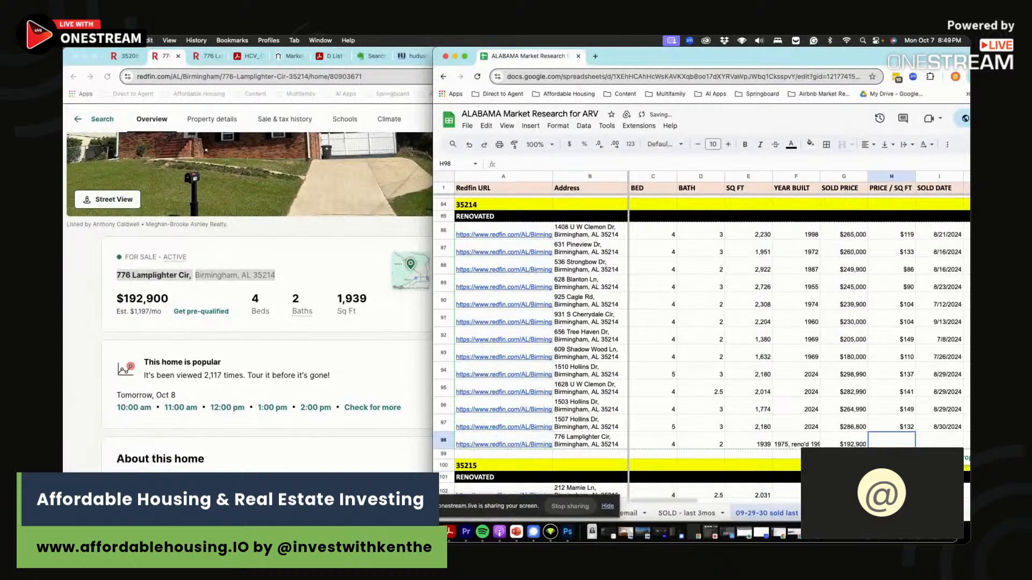
- Enter =G98/E98 in H98 to get a $99 price per square foot
text(=G98)
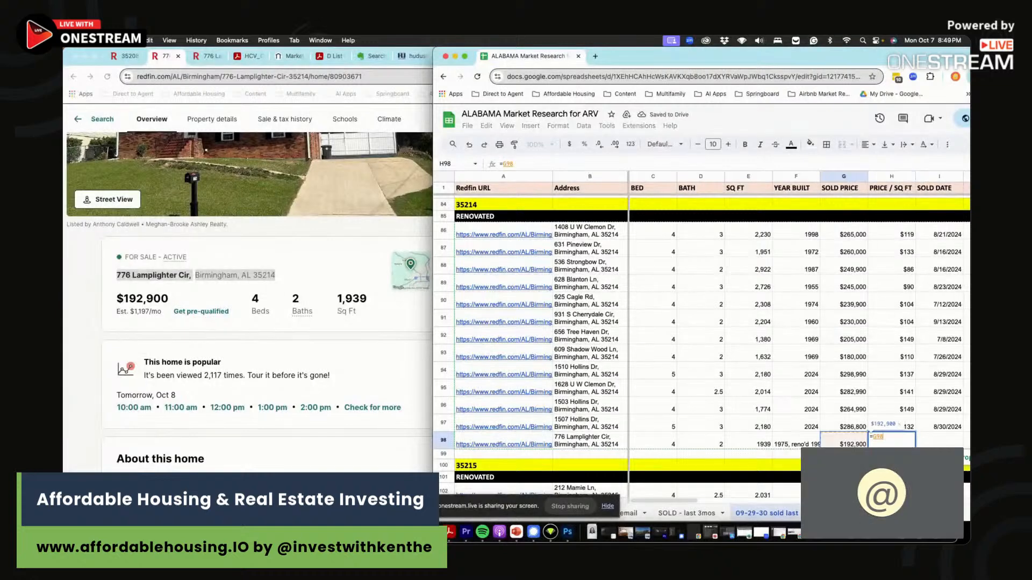
text(/G98)
key(BackSpace)
key(BackSpace)
key(BackSpace)
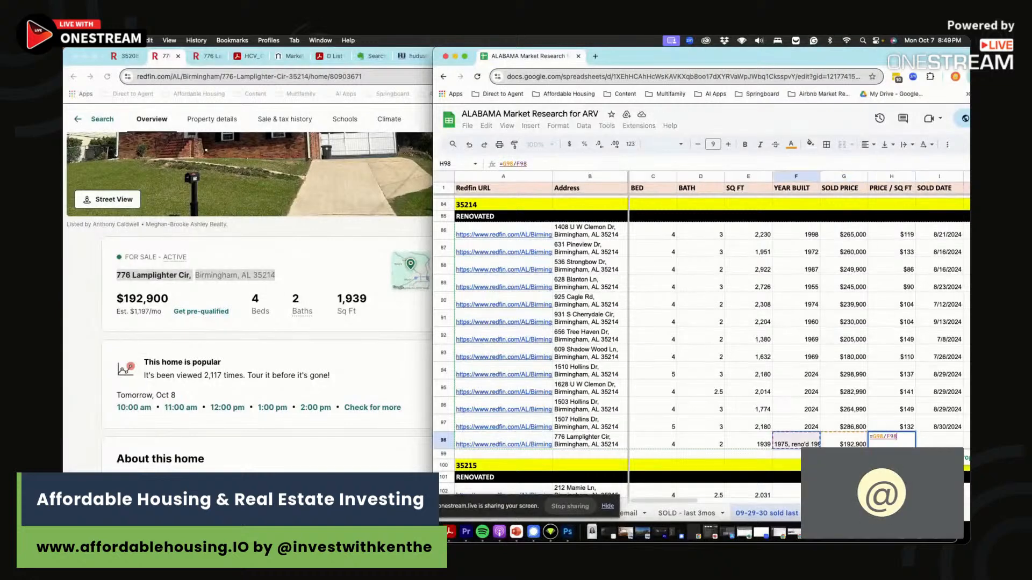
text(E98)
key(Return)
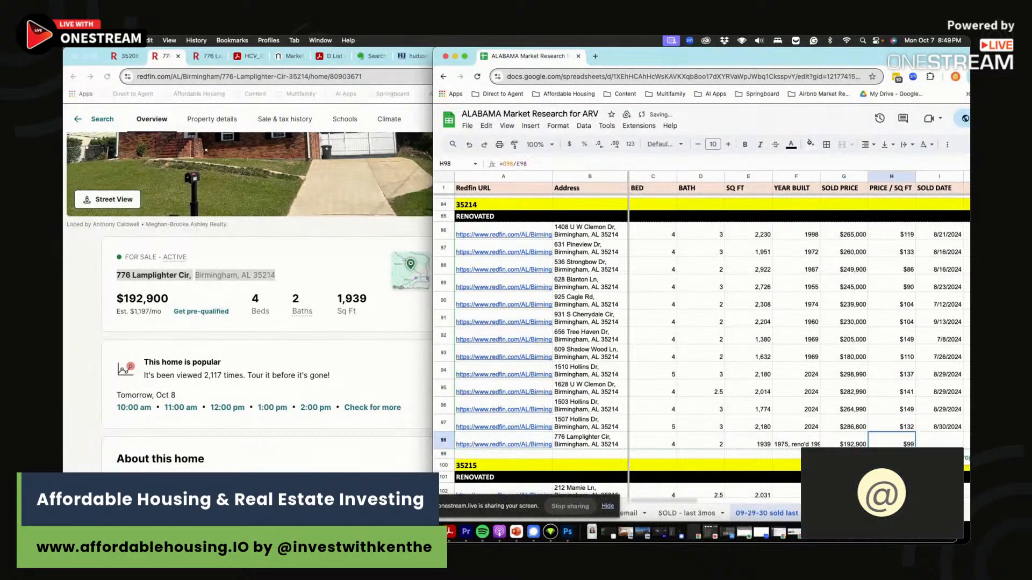
- Compare the $99 figure with the comps' price per square foot and square footages
drag(896, 231, 893, 427)
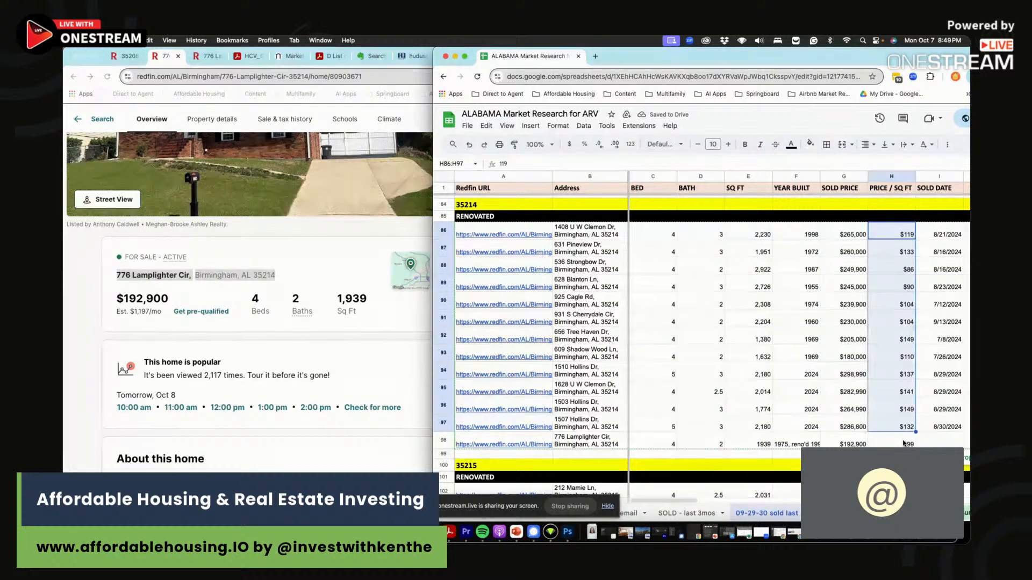
click(904, 444)
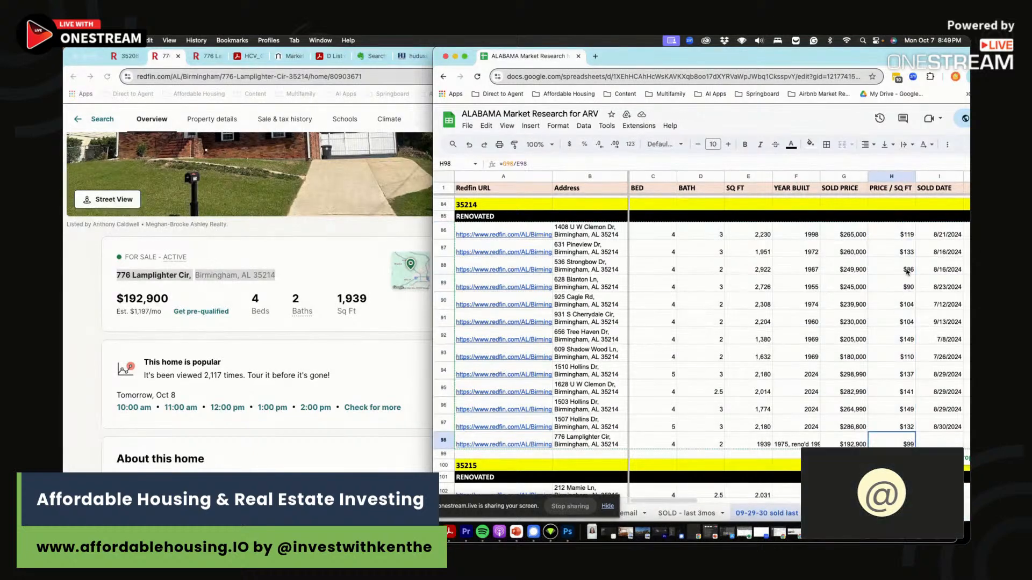
drag(897, 267, 897, 287)
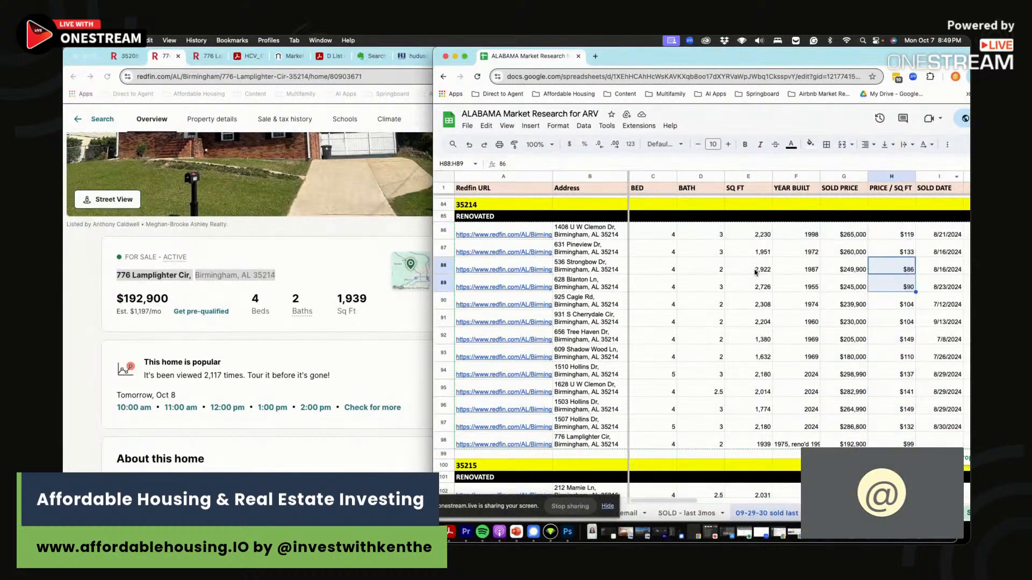
drag(757, 269, 762, 287)
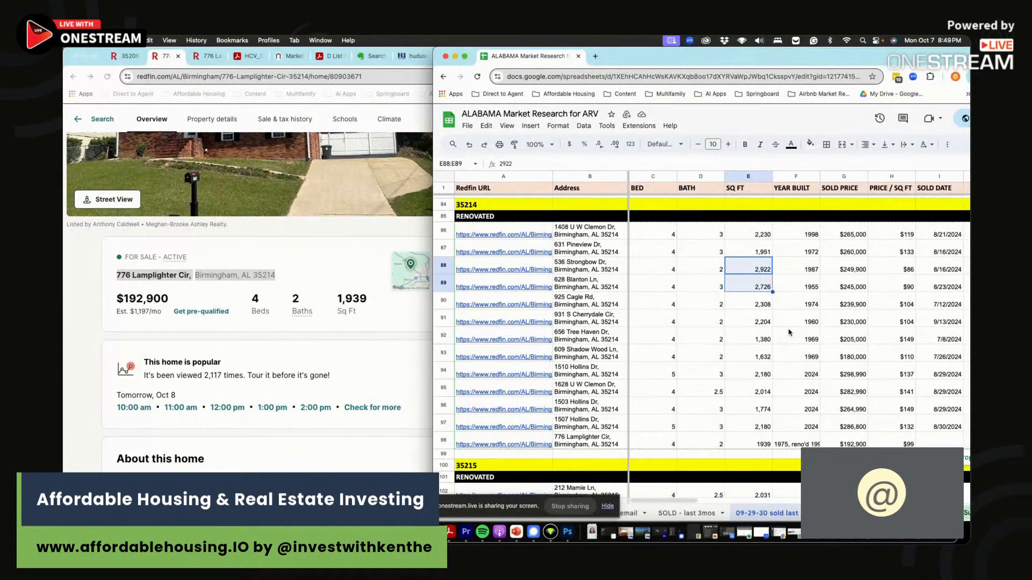
scroll(826, 338, right, 1)
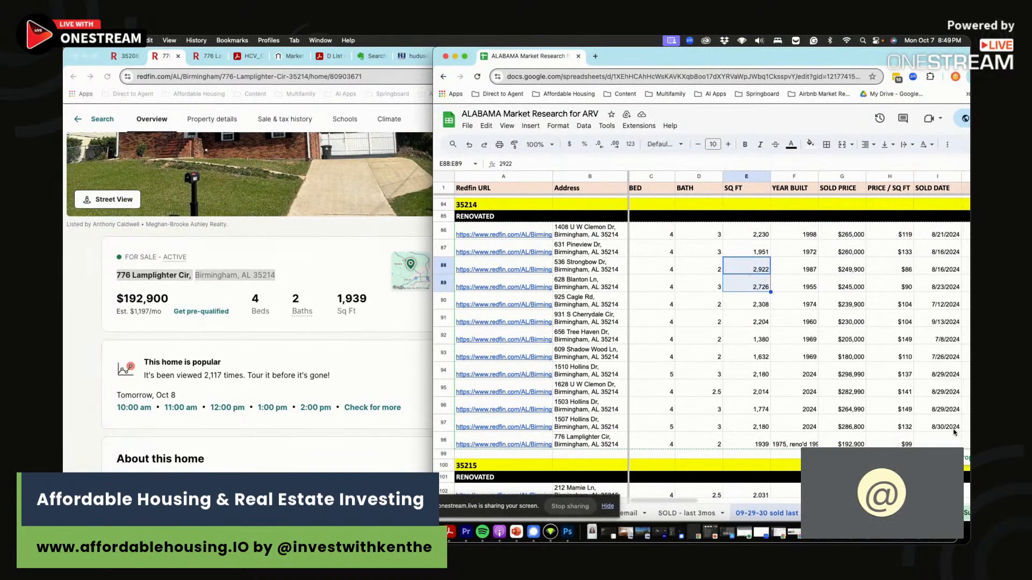
click(944, 444)
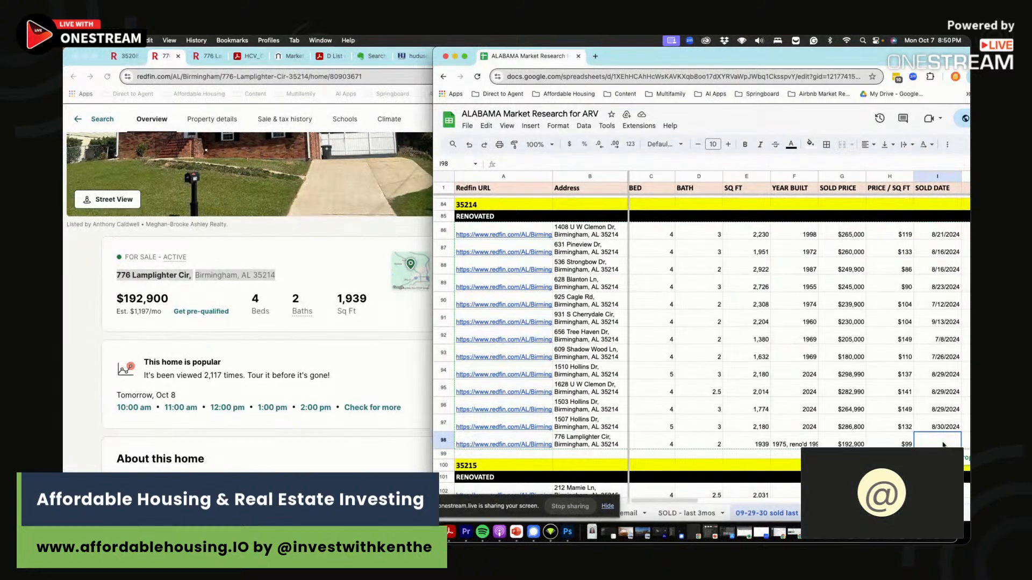
- Enter 'Listed 10/7/2024' in row 98's Sold Date cell (I98)
text(Listed 10/7/2024)
key(Tab)
key(Tab)
key(Tab)
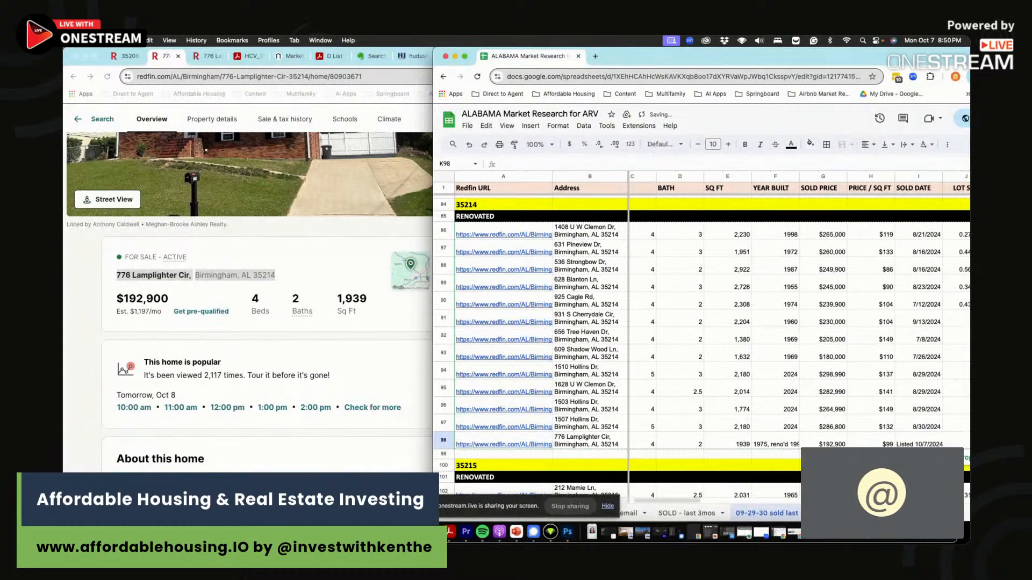
key(Tab)
key(Tab)
key(Tab)
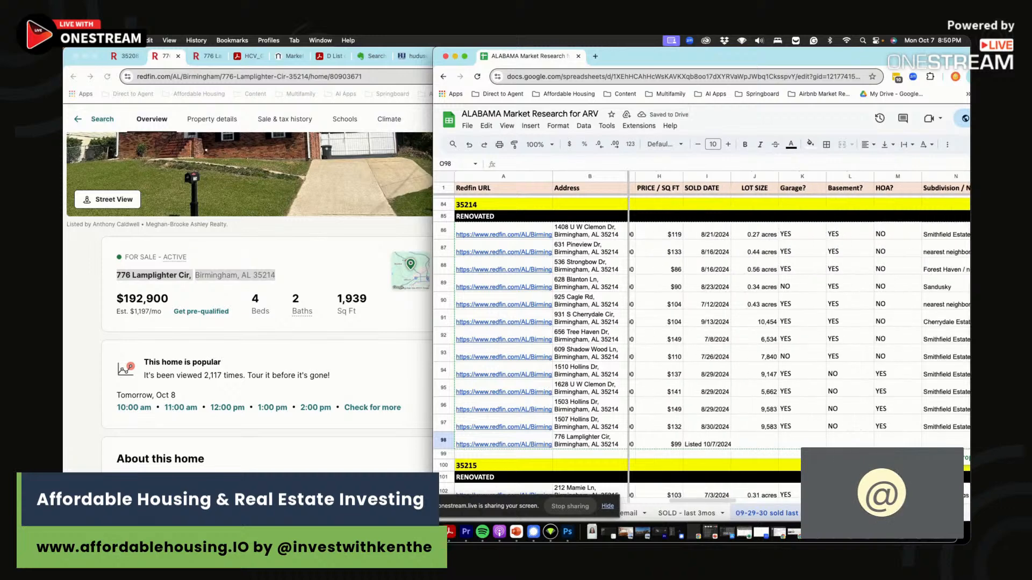
scroll(946, 431, left, 5)
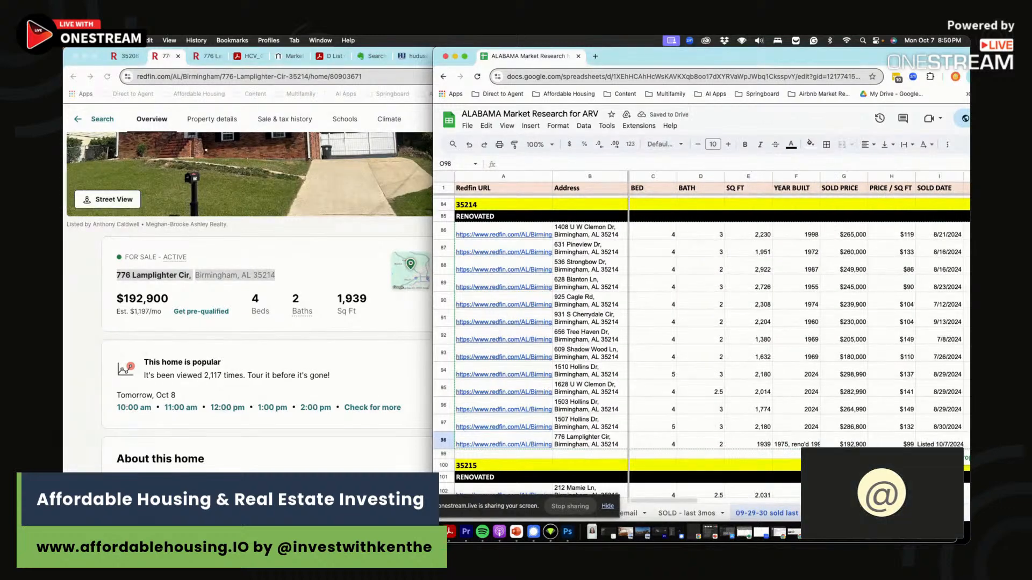
click(397, 480)
scroll(398, 480, down, 2)
scroll(350, 353, down, 9)
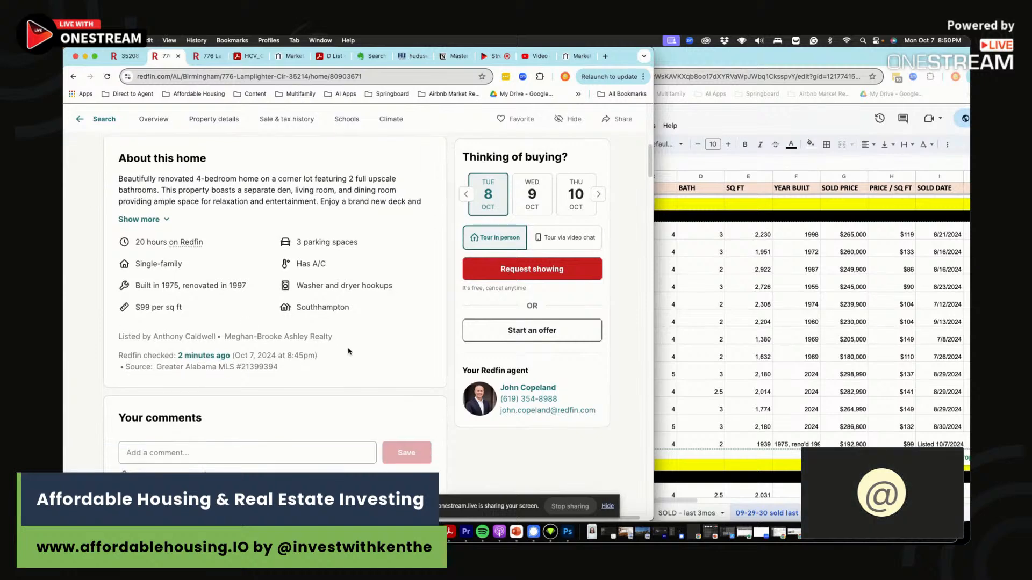
scroll(350, 353, down, 15)
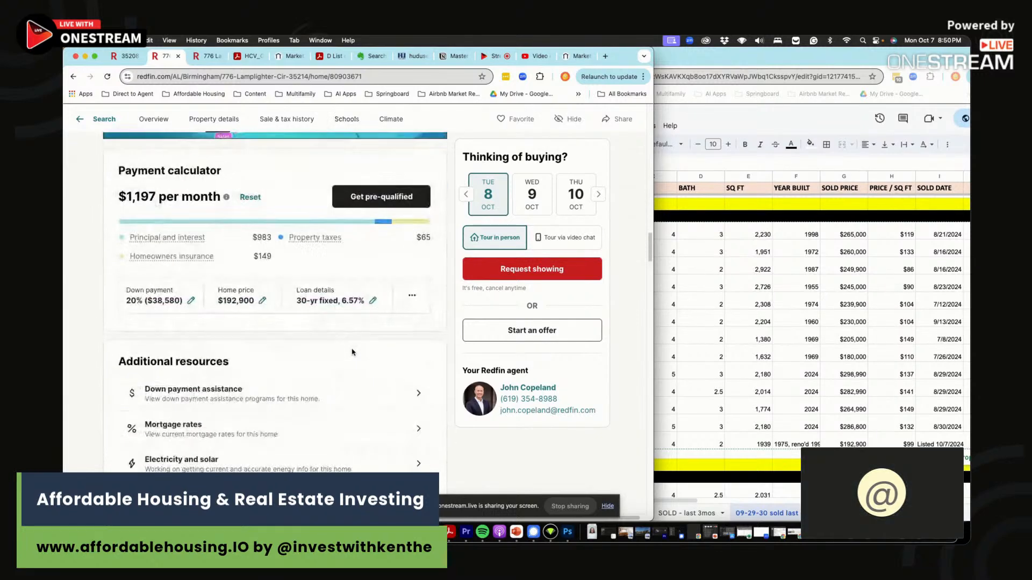
scroll(352, 352, down, 10)
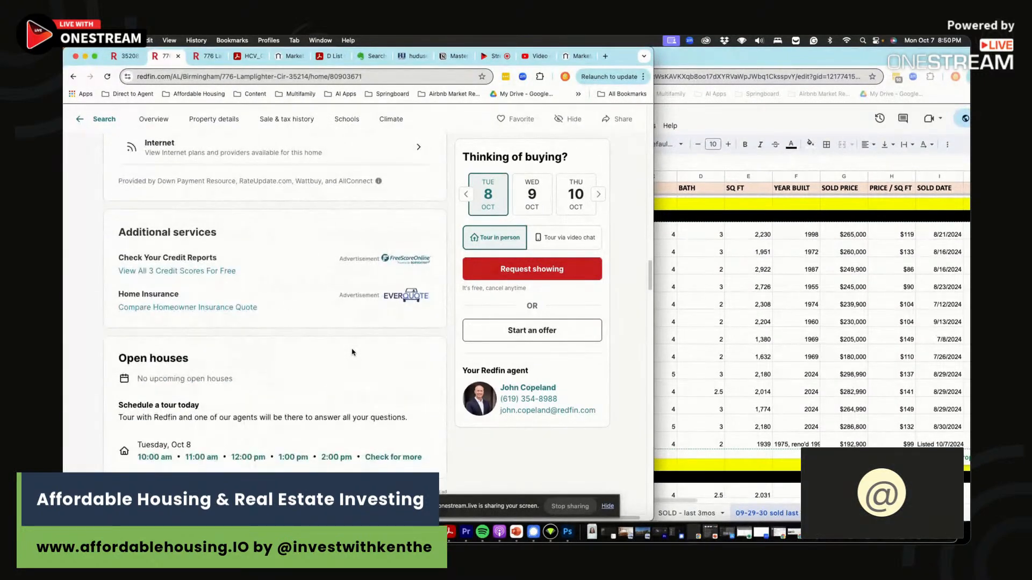
scroll(352, 353, down, 15)
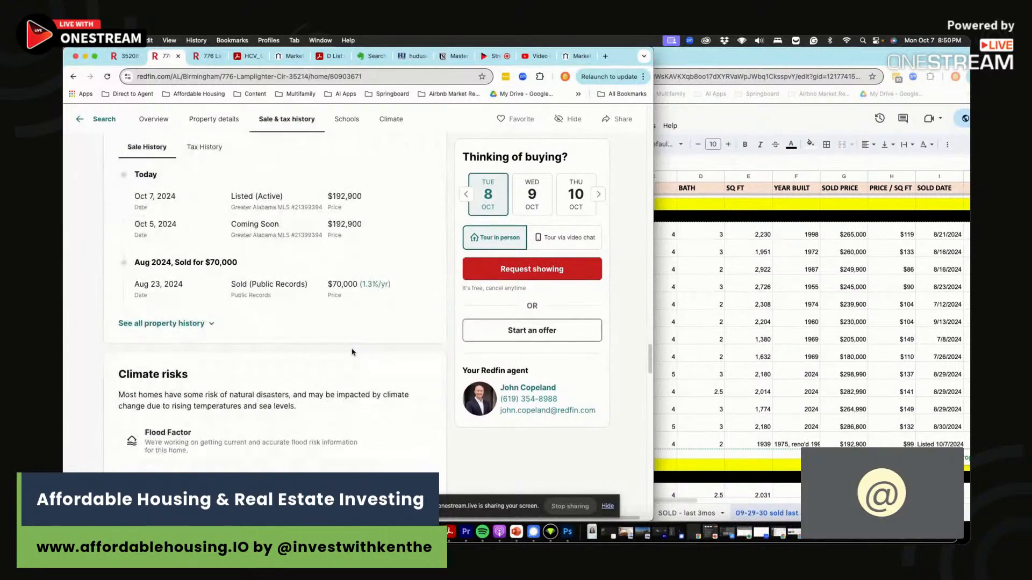
scroll(352, 353, up, 20)
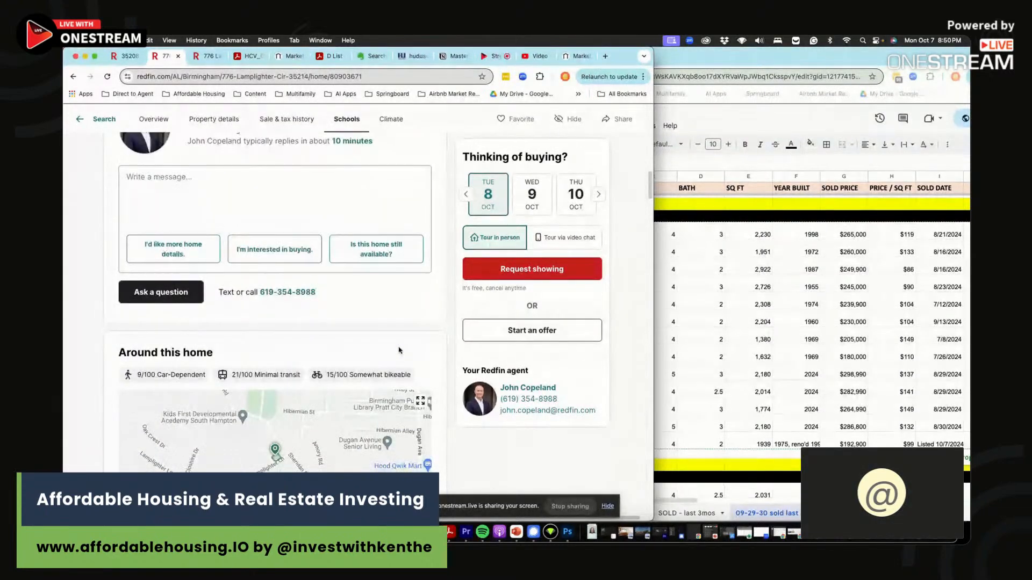
scroll(308, 361, up, 10)
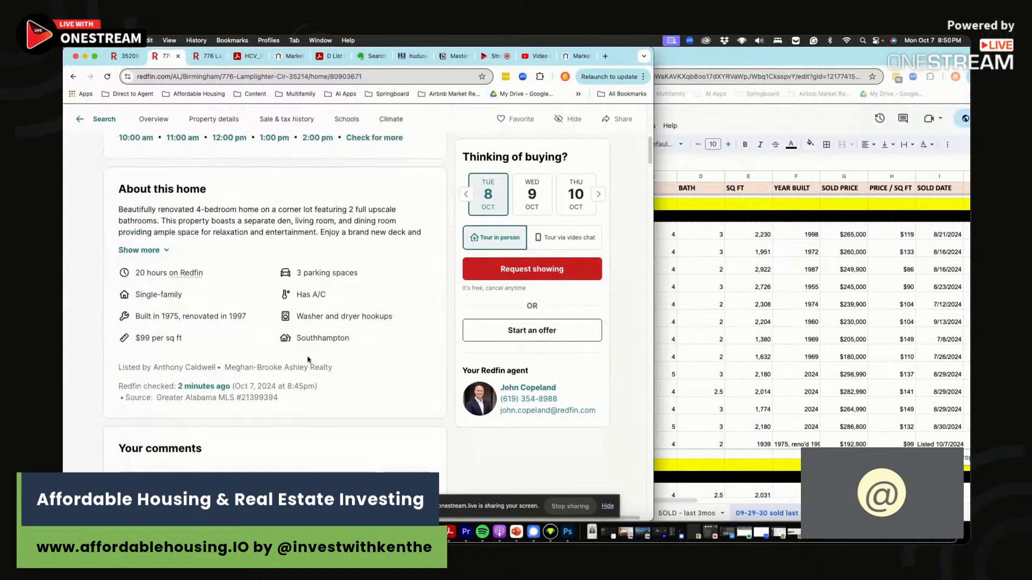
click(807, 422)
scroll(961, 435, right, 3)
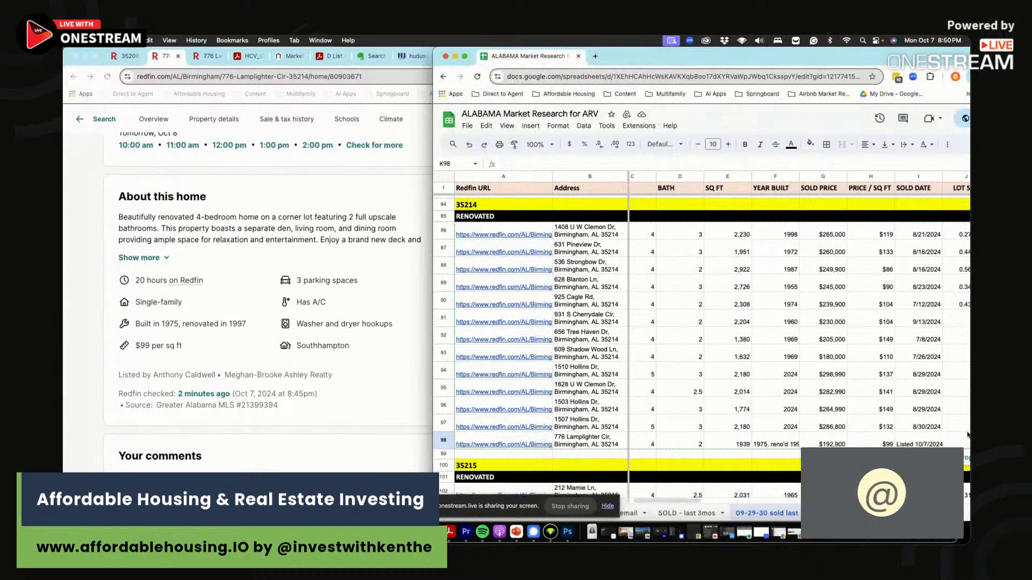
- Fill K98, L98 and M98 with NO for garage, basement and HOA
key(Right)
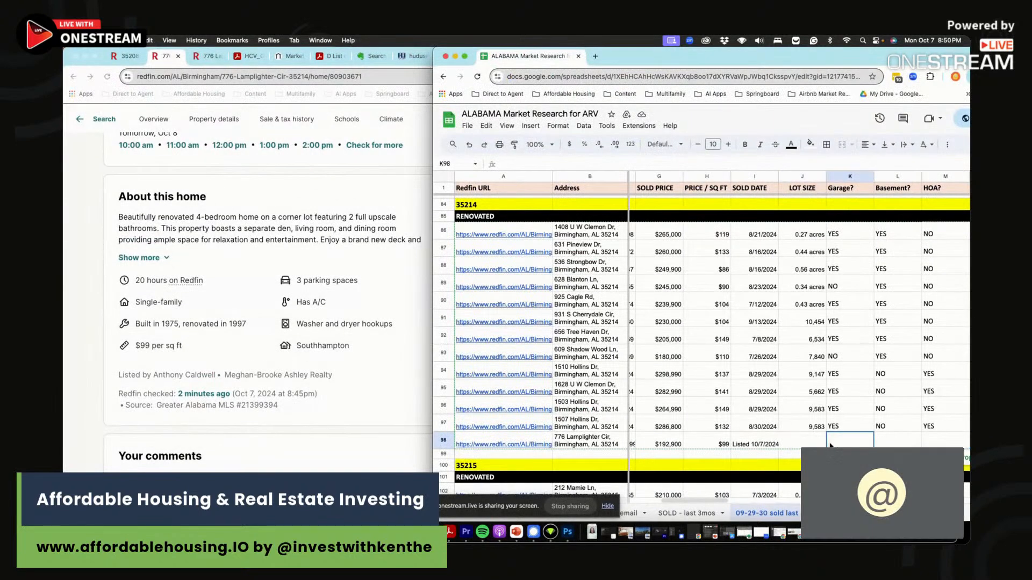
key(Right)
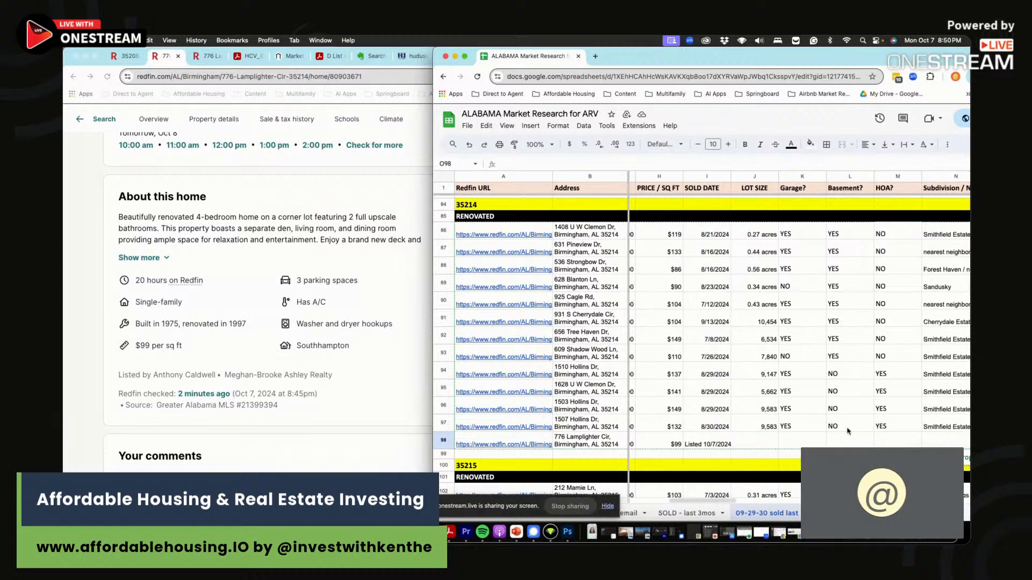
click(799, 447)
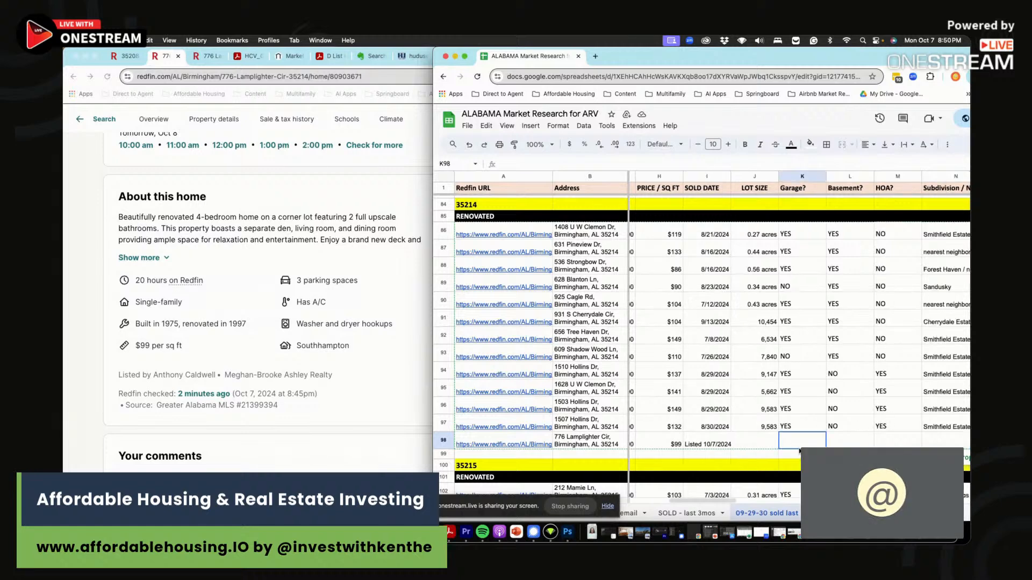
text(NO)
key(Tab)
text(NO)
key(Tab)
text(NO)
key(Tab)
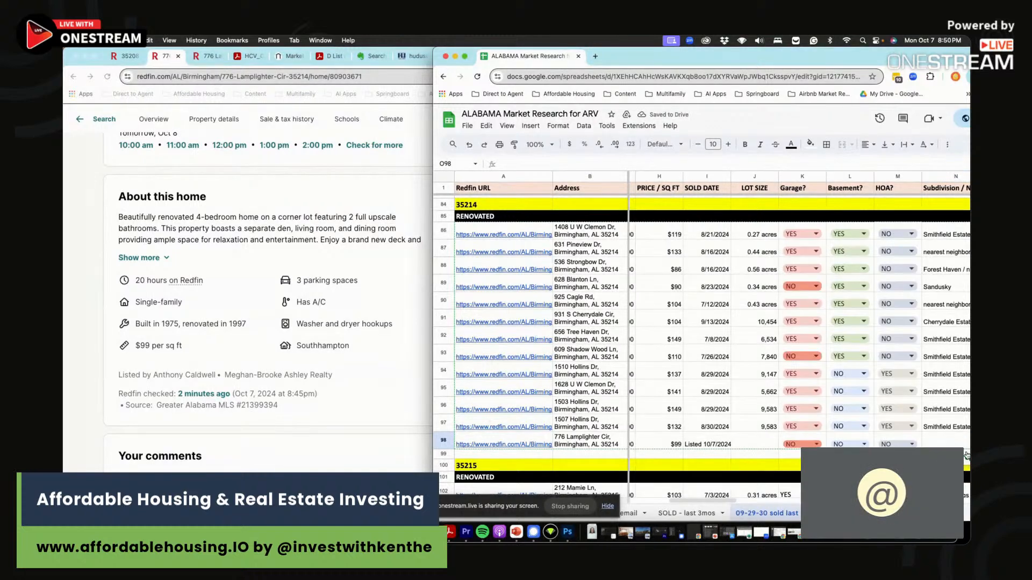
- Review the comps' subdivision names and bring the Redfin listing forward
drag(947, 235, 934, 425)
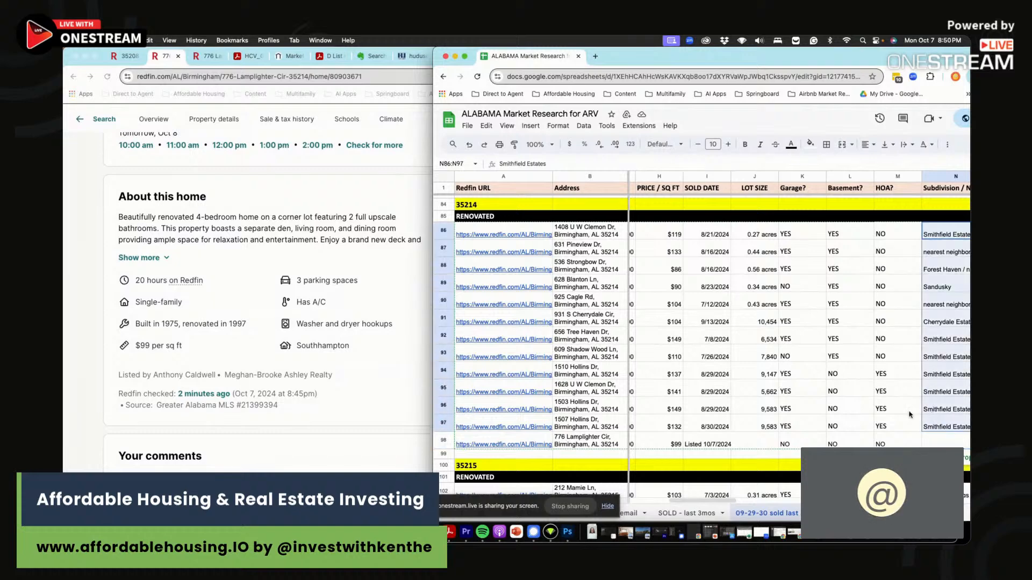
click(363, 230)
scroll(376, 242, up, 10)
- View the listing's location map, panning toward Smithfield Estates to locate North Pratt
click(417, 272)
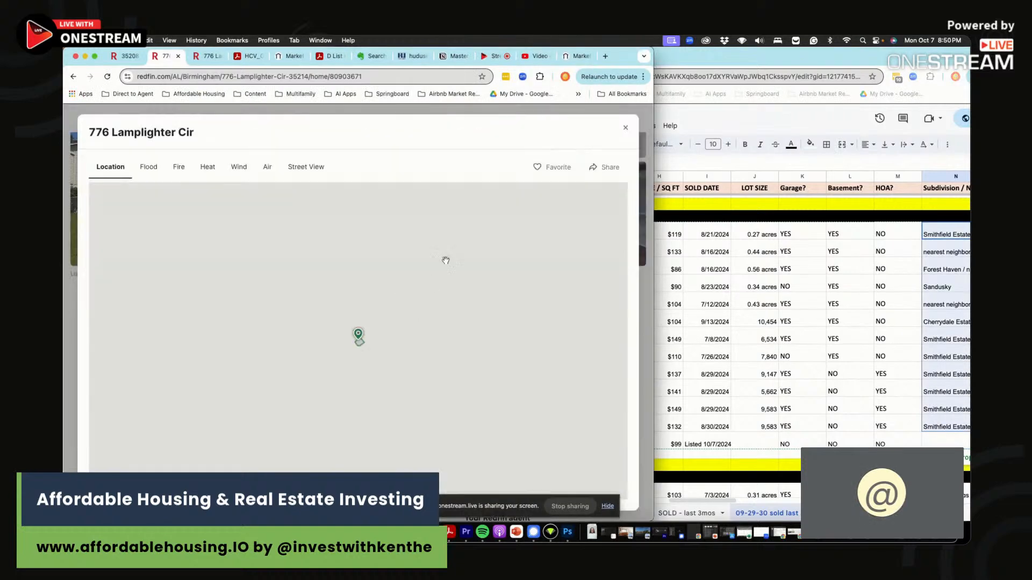
scroll(419, 337, down, 2)
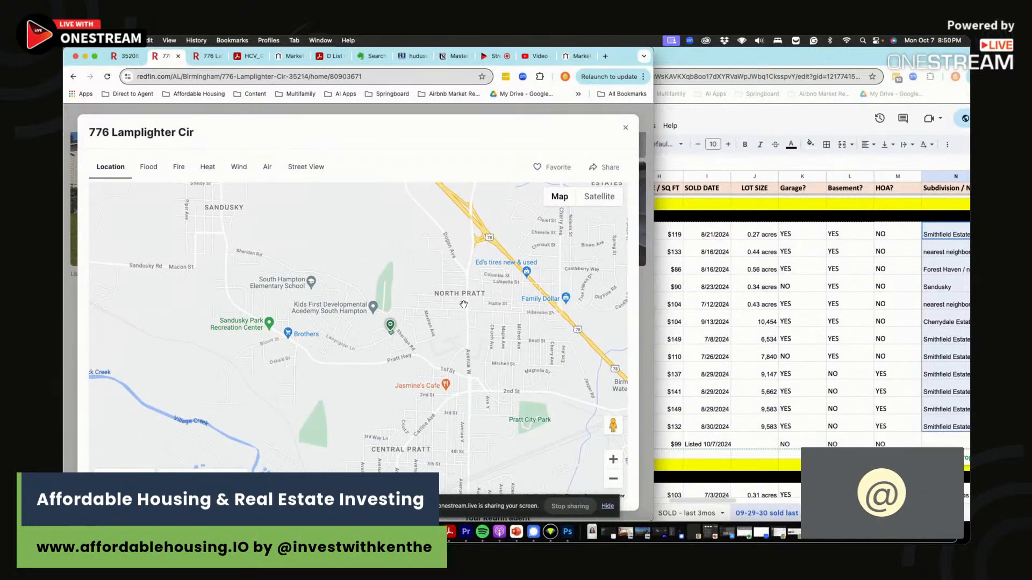
scroll(414, 377, down, 3)
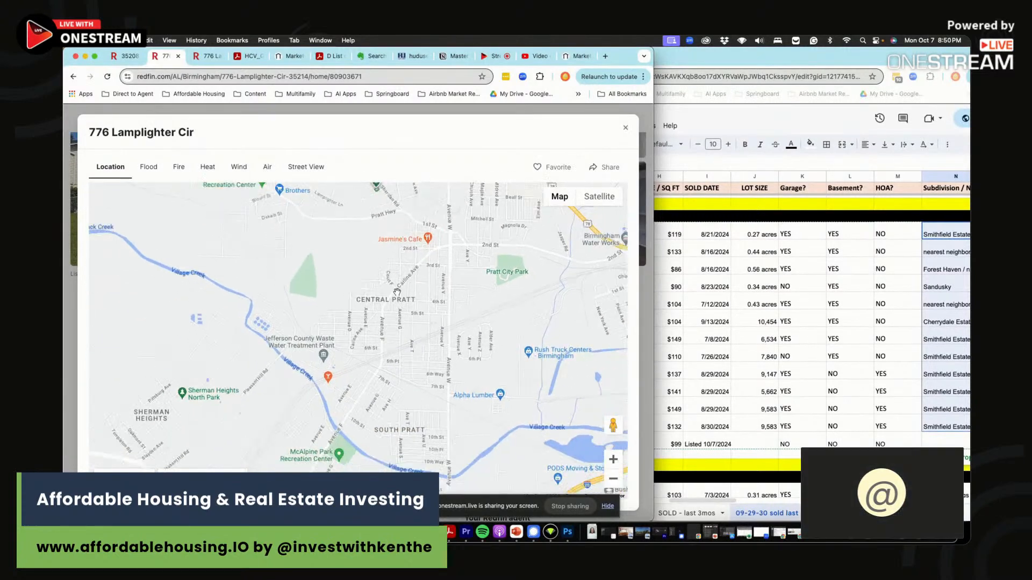
drag(417, 274, 400, 375)
scroll(376, 336, up, 2)
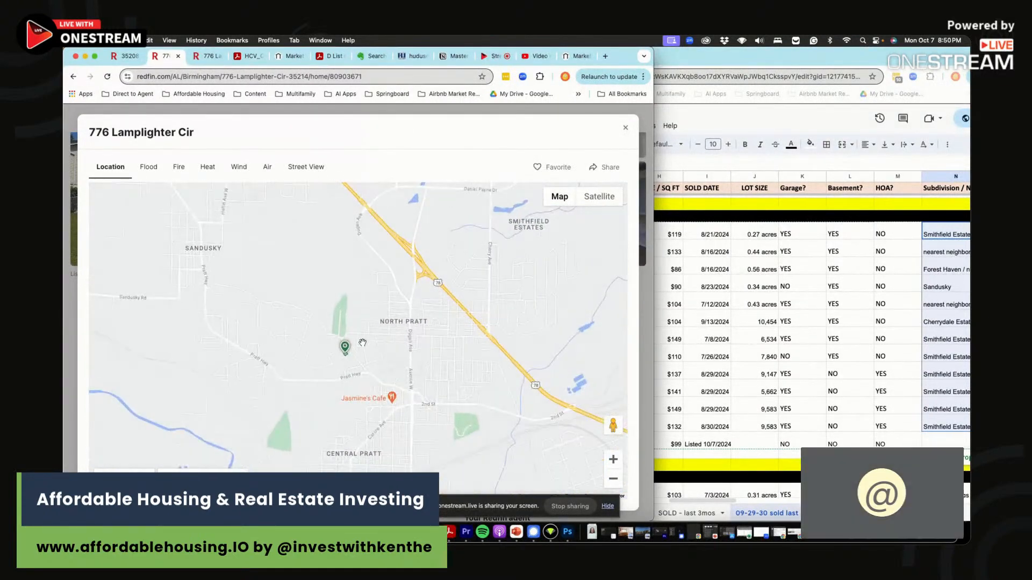
- Compare nearby comps' square footage, year built, sale details and subdivision in the sheet
click(828, 313)
drag(755, 234, 752, 337)
drag(807, 236, 803, 369)
drag(729, 323, 797, 369)
drag(847, 338, 962, 348)
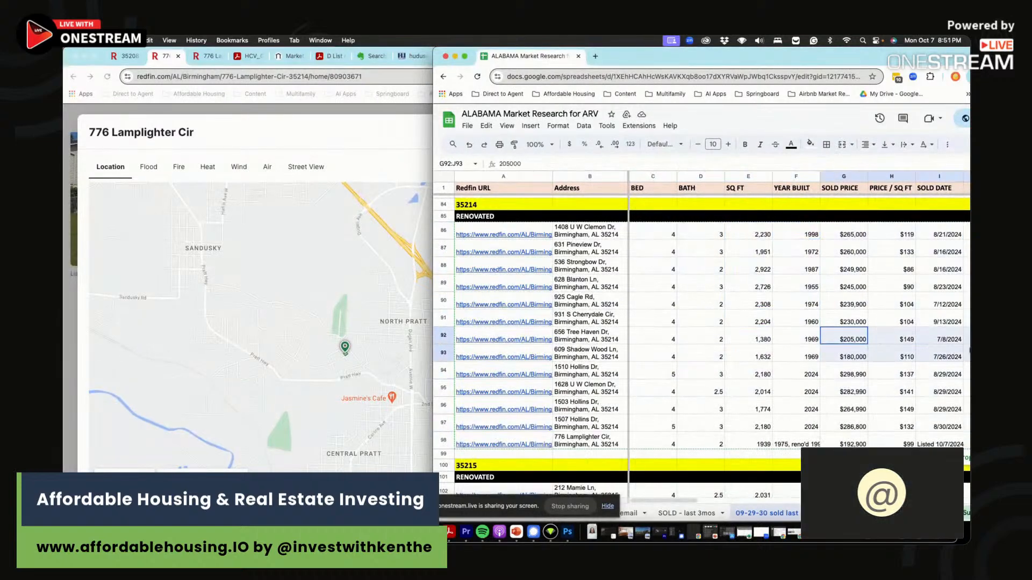
click(917, 321)
key(Right)
key(Right)
scroll(698, 333, right, 6)
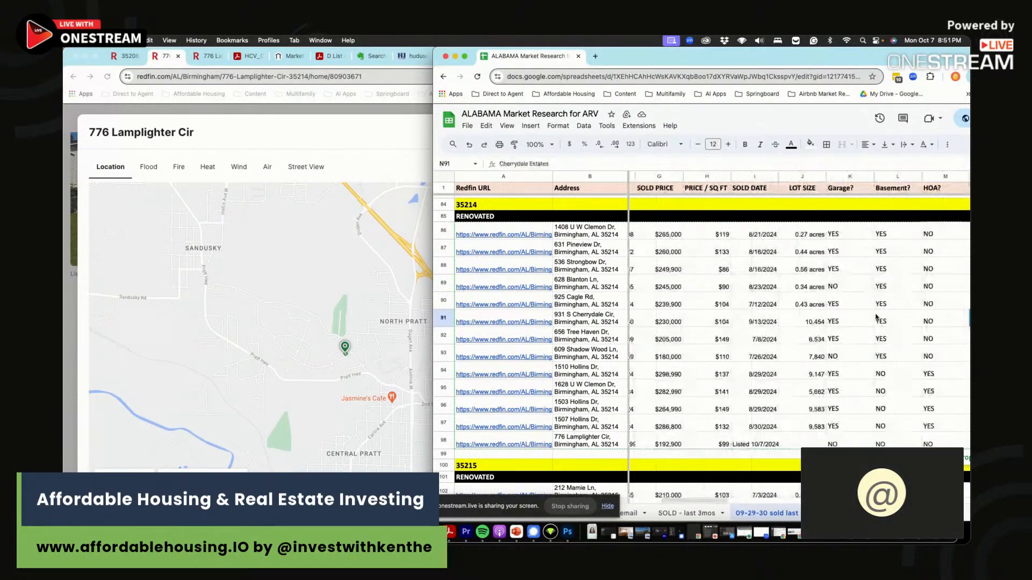
click(810, 353)
click(349, 313)
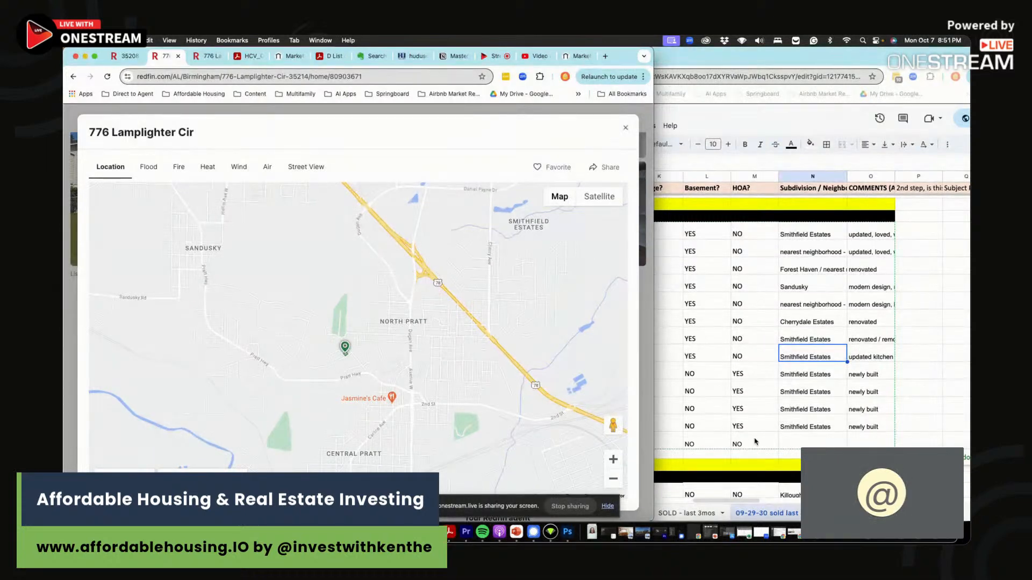
- Enter North Pratt as the subdivision in N98
click(801, 443)
text(N)
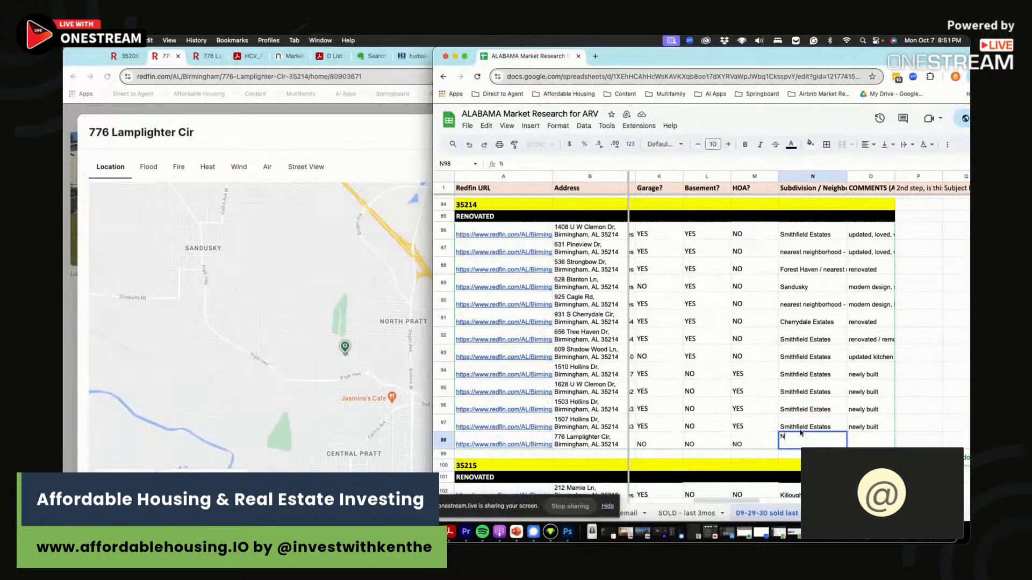
text(orth Paatt)
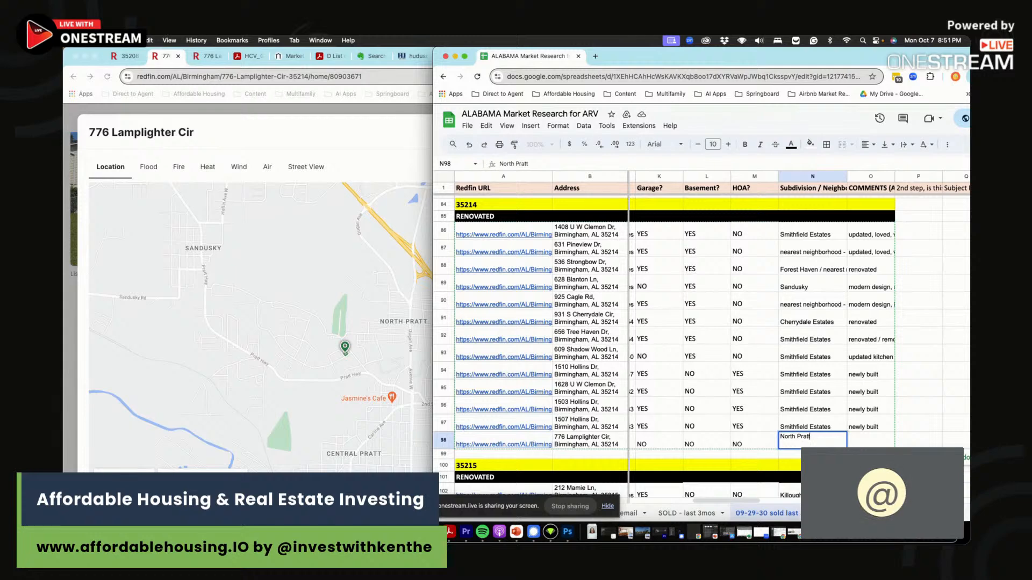
key(Return)
- Add the comment 'Renovated, modern kitchen and bathroom, all new flooring or refinished hardwood...' in O98
key(Up)
key(Right)
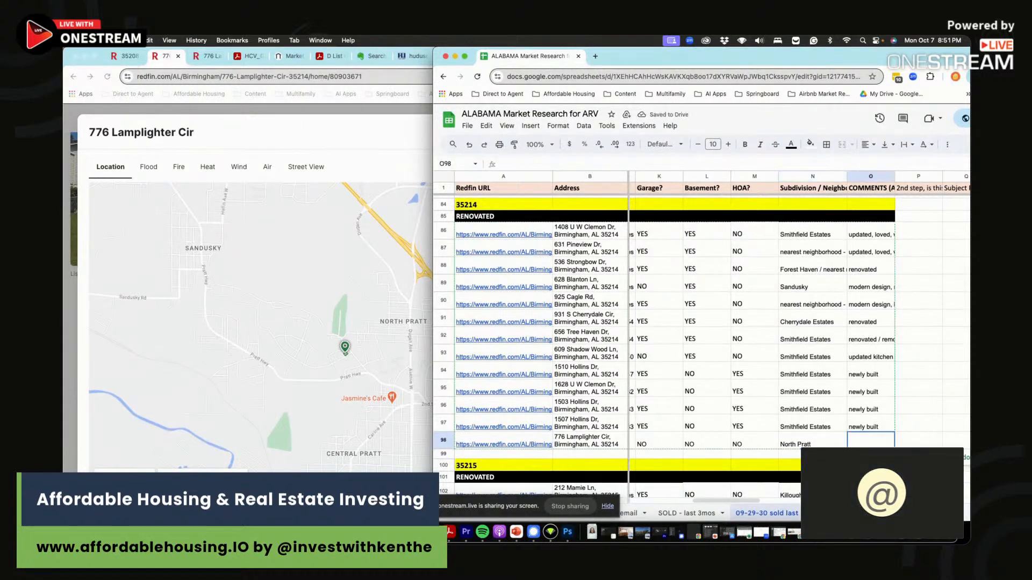
text(Renovated, modern kitchen and bathroom, al)
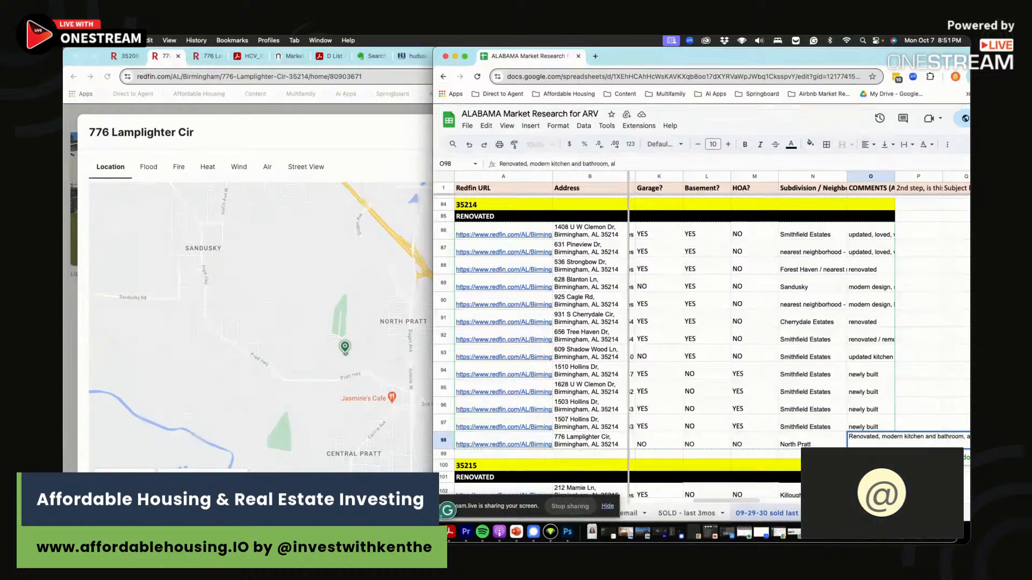
text(l new flooring or)
text(refinished hard)
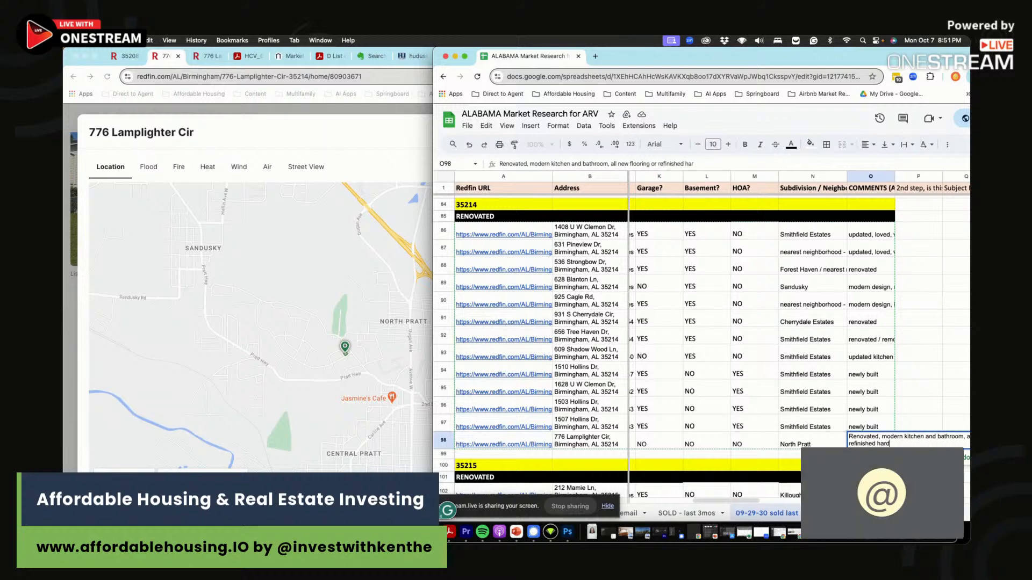
text(wood, and new paint, vacant)
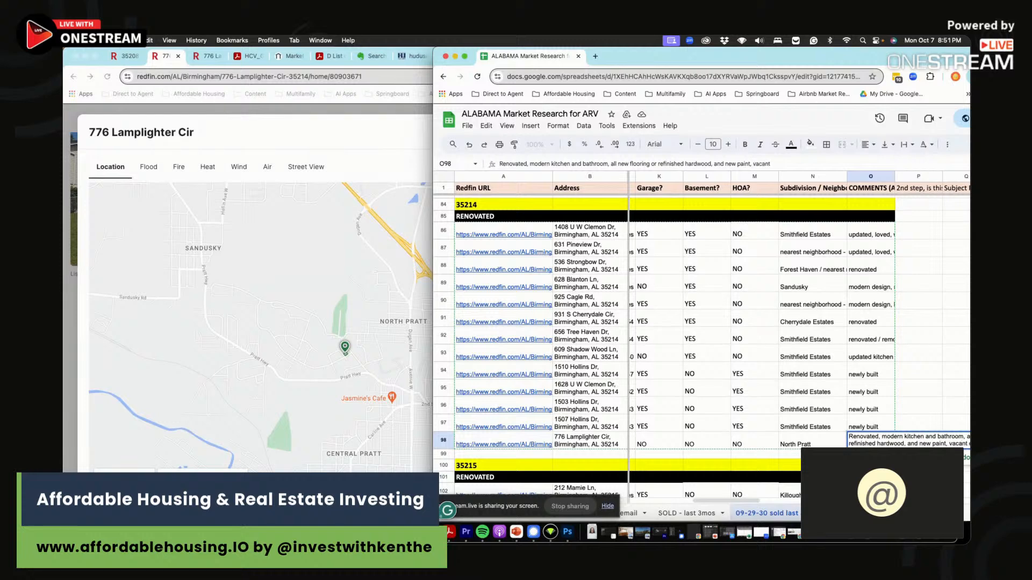
text(ing)
key(Return)
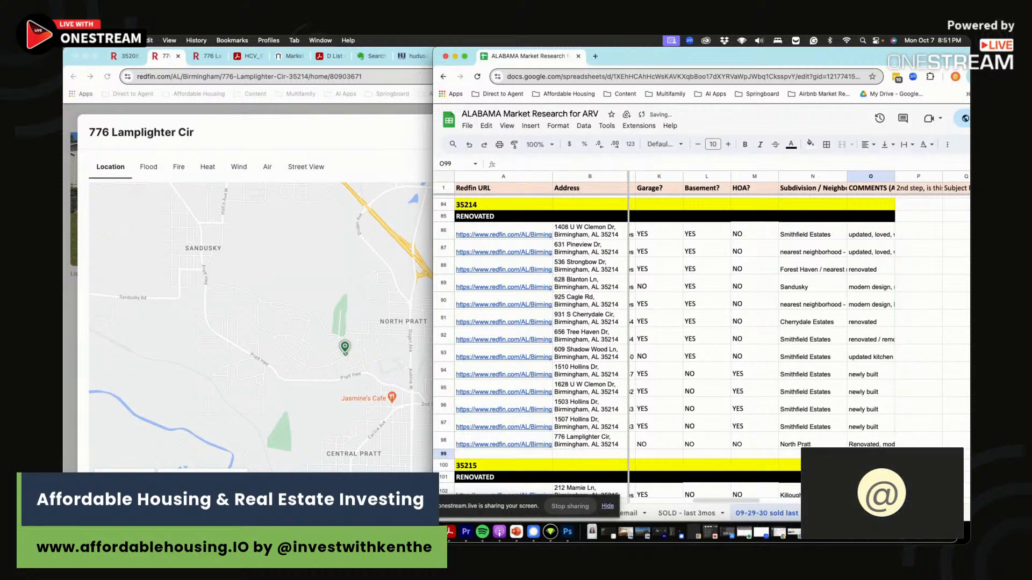
- Check the row's bath count, then close Redfin's location map
click(782, 429)
scroll(762, 438, left, 5)
click(697, 443)
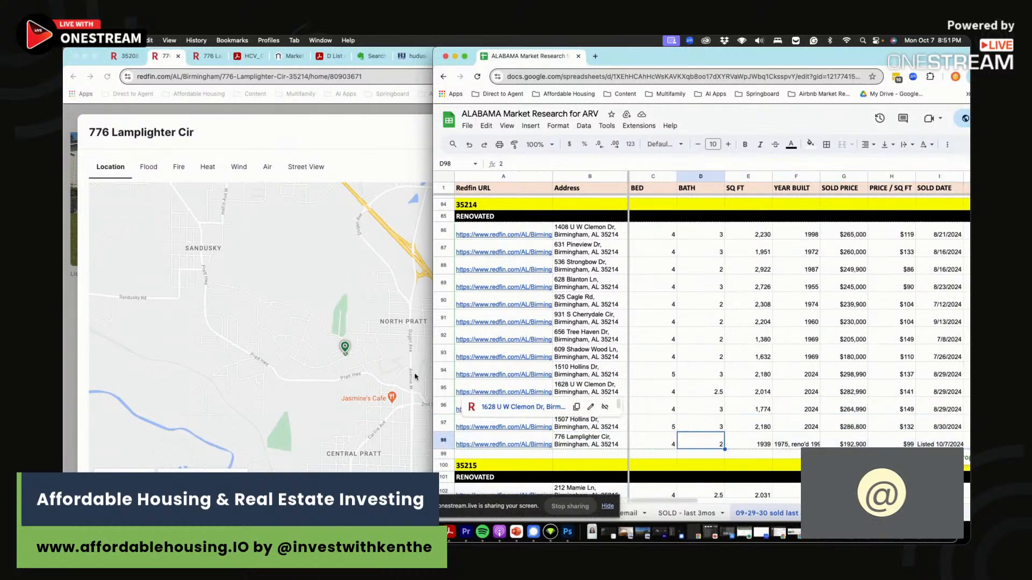
click(356, 265)
click(626, 129)
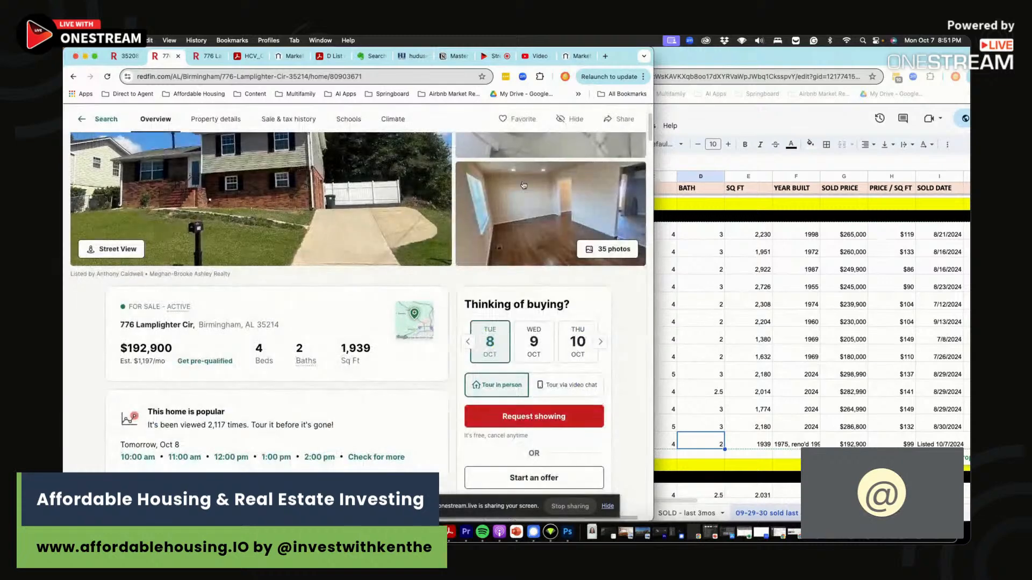
click(397, 532)
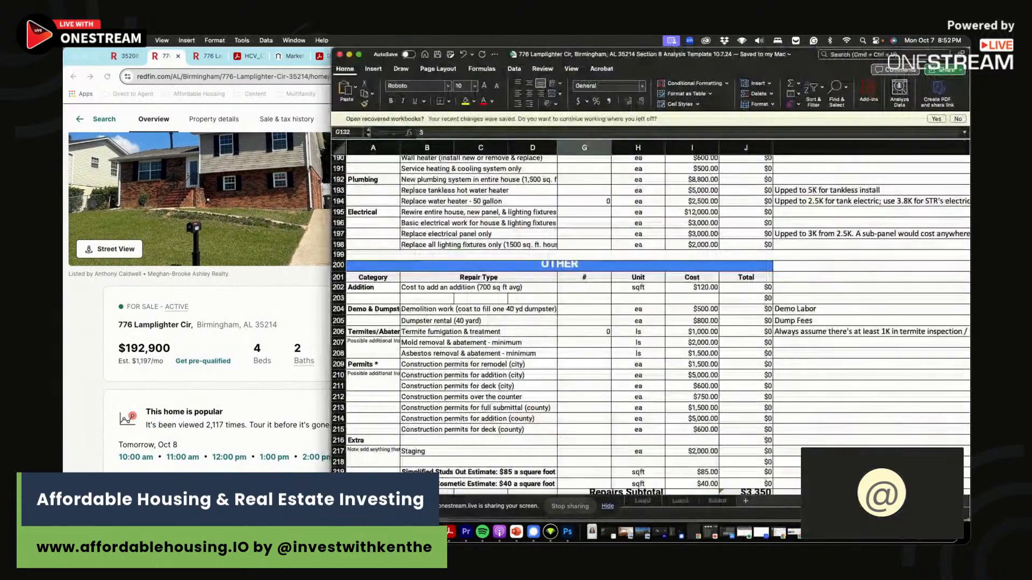
- Set the Creative Finance Analysis Asking Price in B4 to $192,900
key(super+Tab)
click(707, 445)
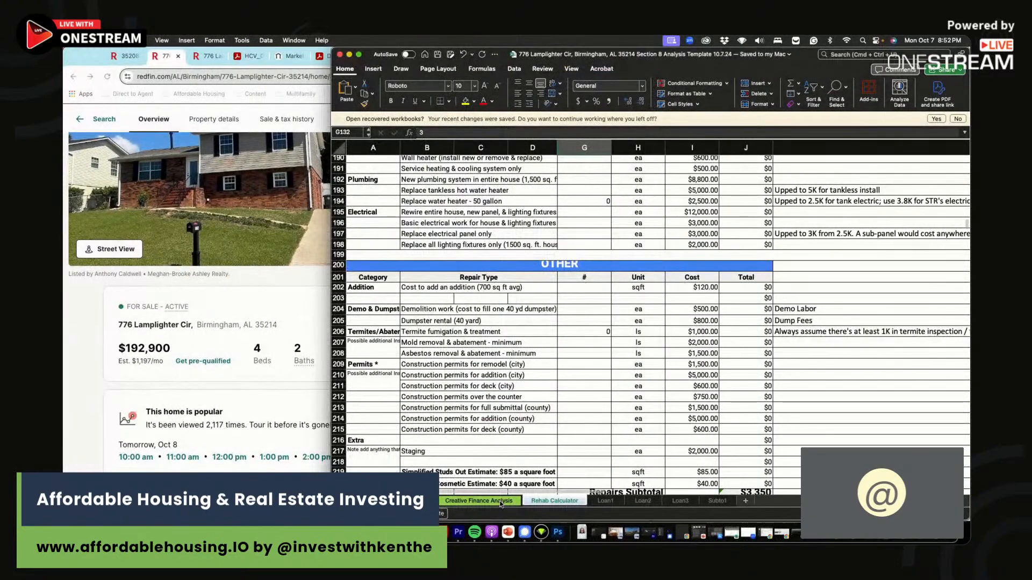
click(480, 501)
click(482, 209)
mouse_move(483, 209)
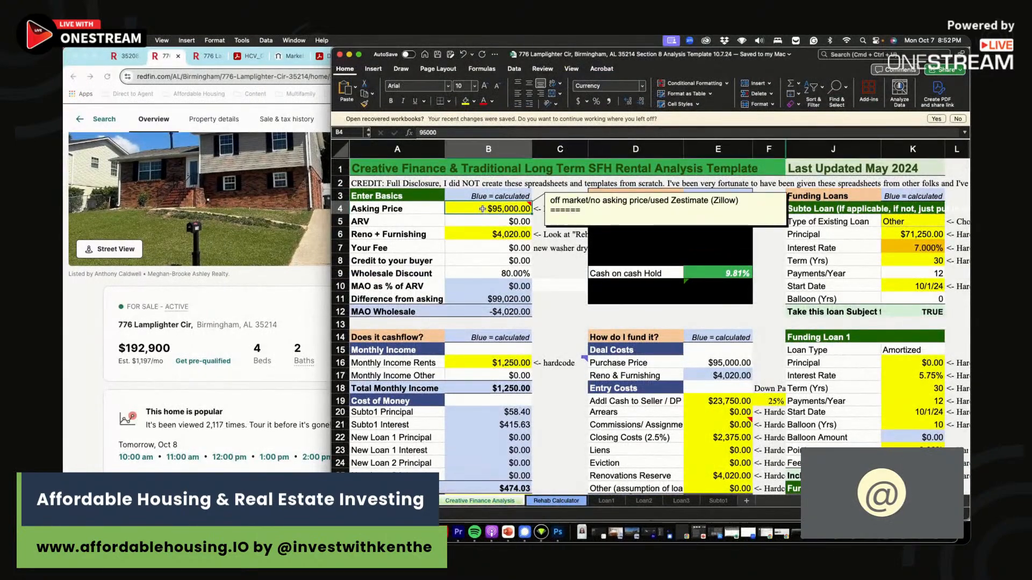
text(192900)
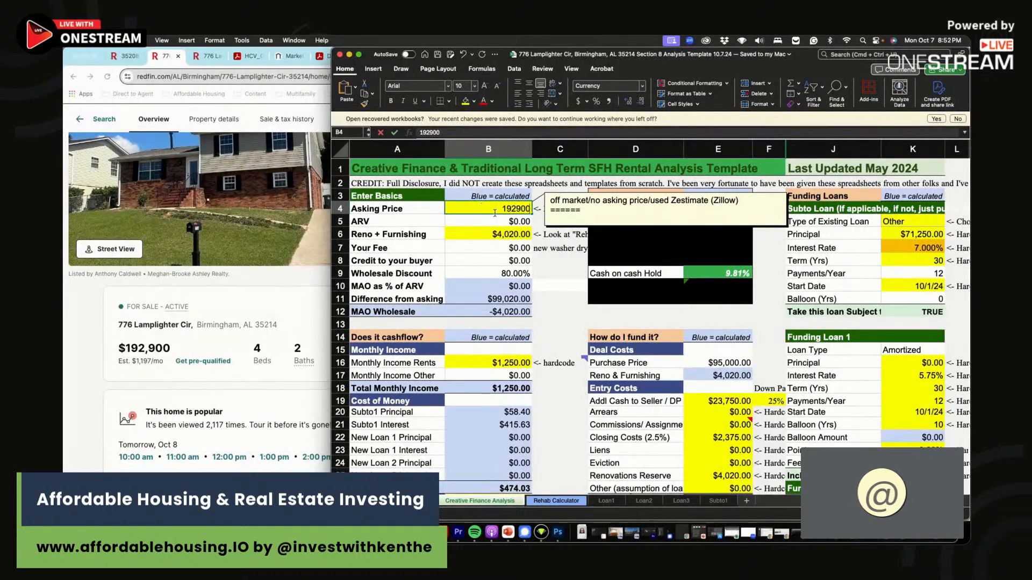
key(Return)
click(502, 233)
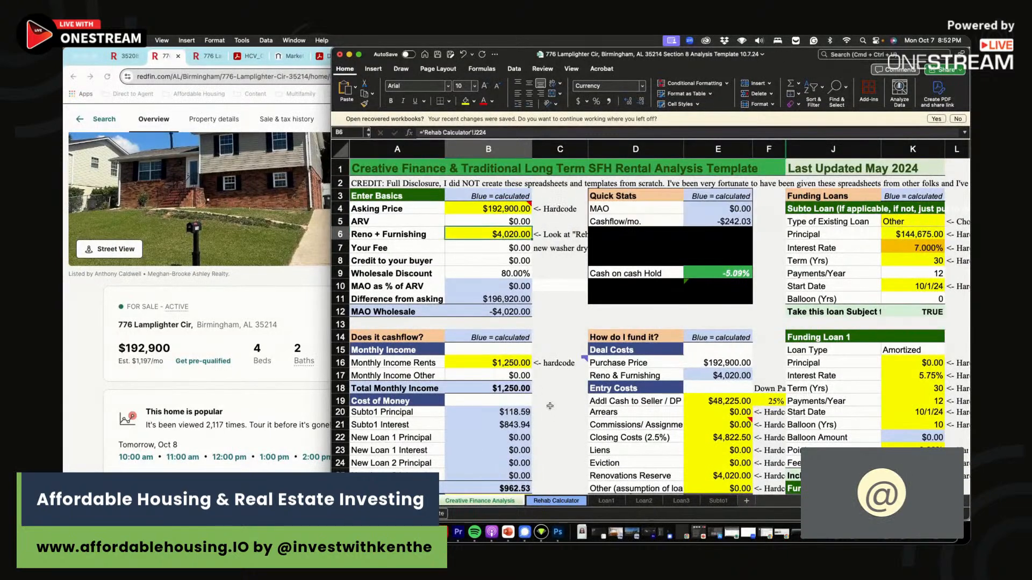
click(569, 502)
- Review the Rehab Calculator's roof repair and landscaping clean-up lines
scroll(682, 364, up, 20)
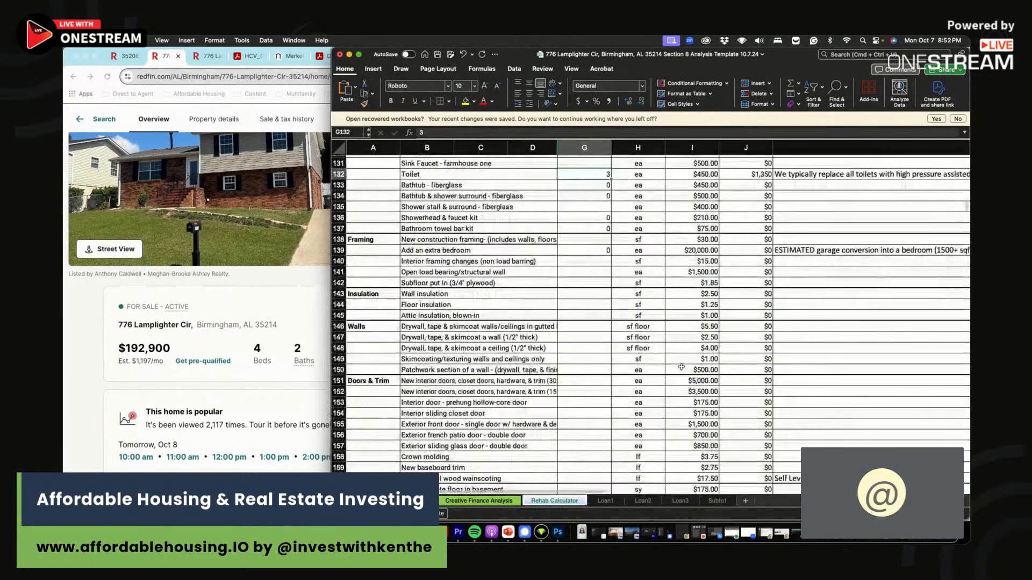
scroll(681, 367, up, 12)
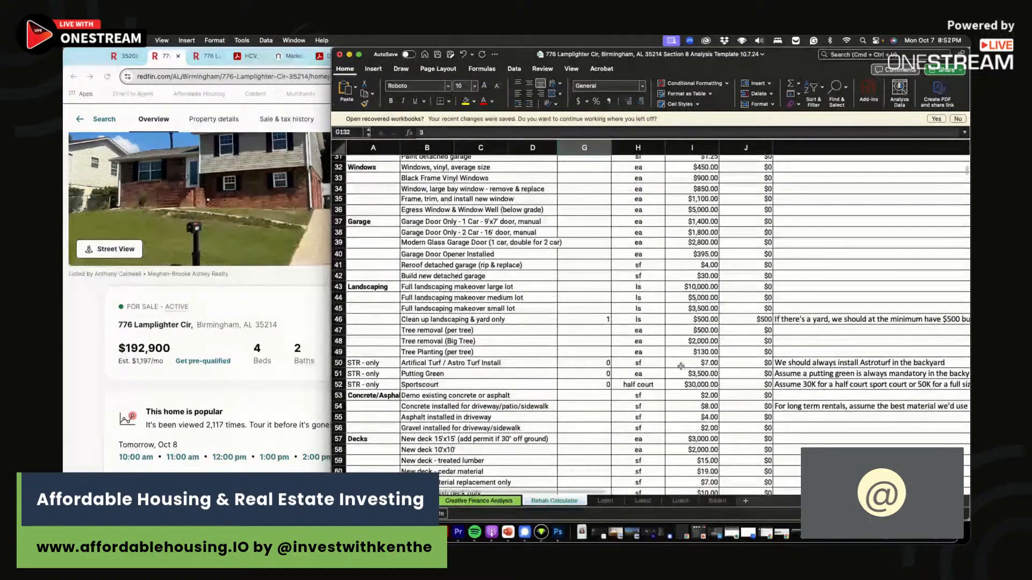
click(607, 226)
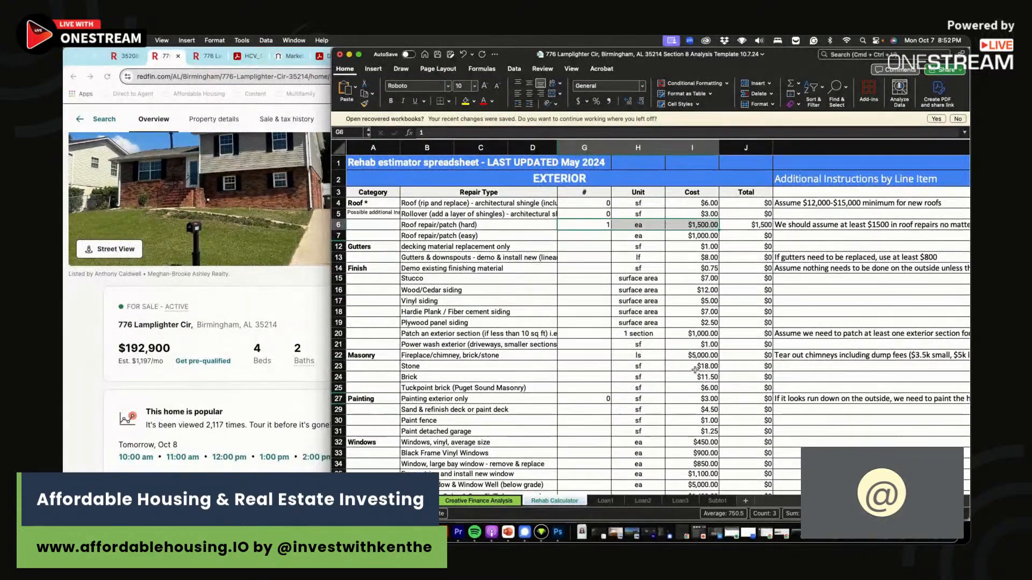
scroll(585, 414, down, 7)
click(338, 399)
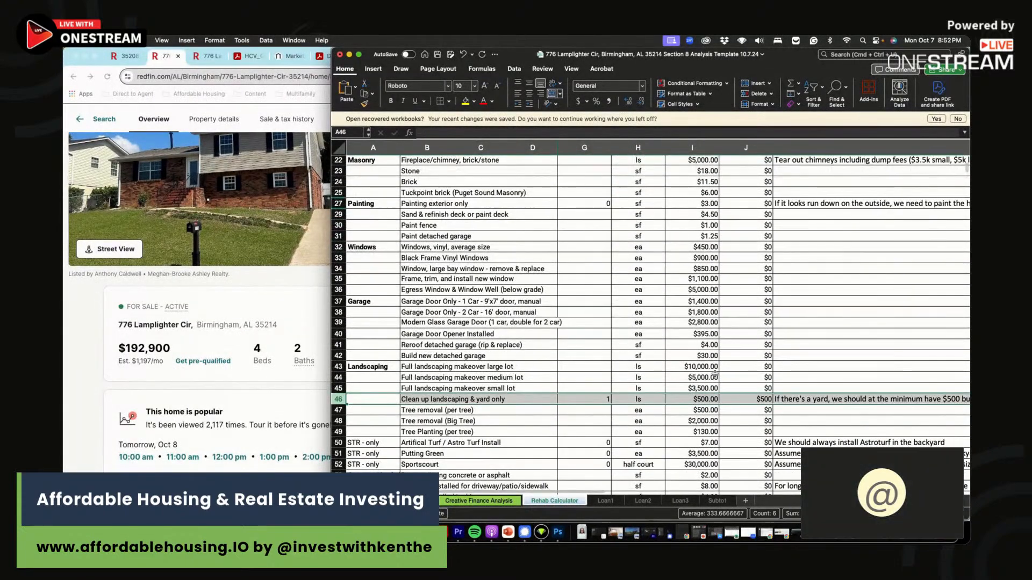
scroll(708, 371, down, 10)
scroll(708, 371, down, 10)
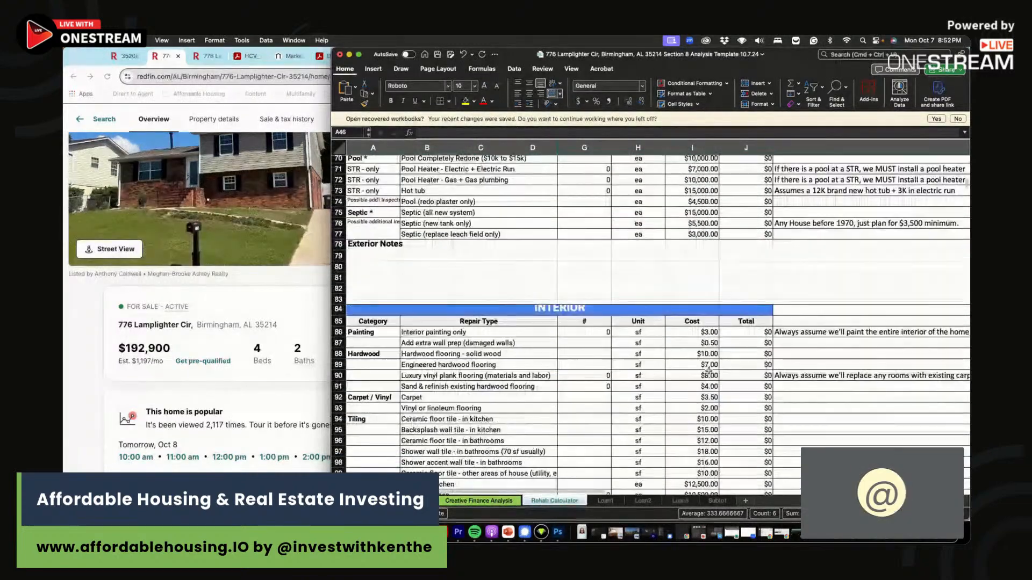
scroll(708, 371, down, 1)
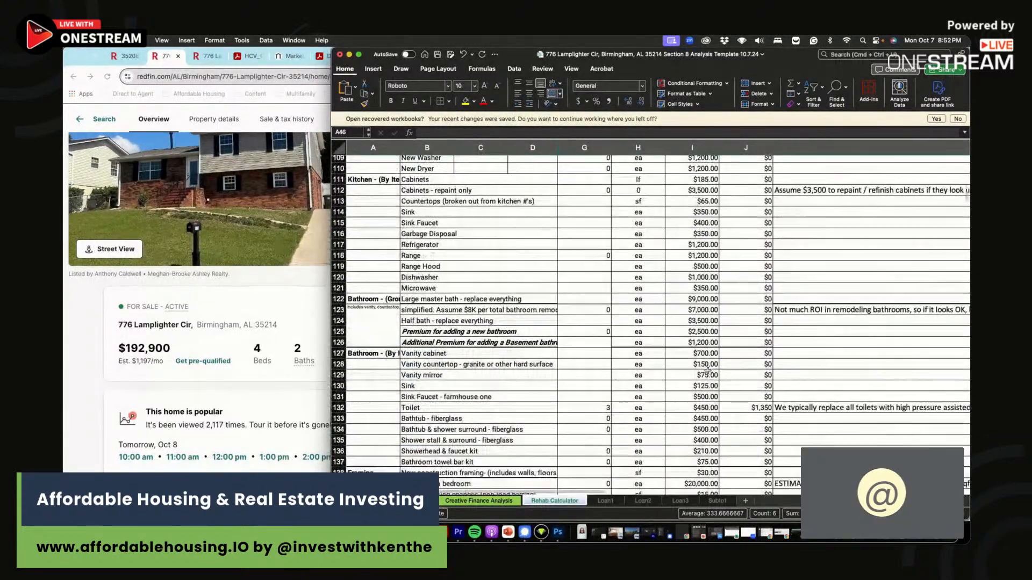
- Change the toilet quantity in G132 to 2, making the toilet line $900
click(597, 407)
text(2)
key(Return)
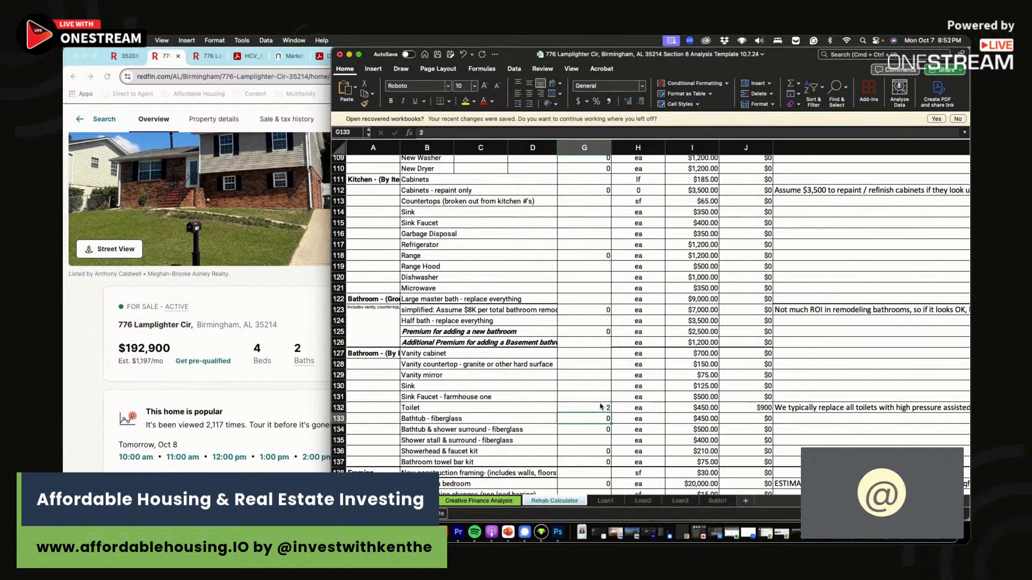
click(347, 408)
scroll(685, 391, down, 20)
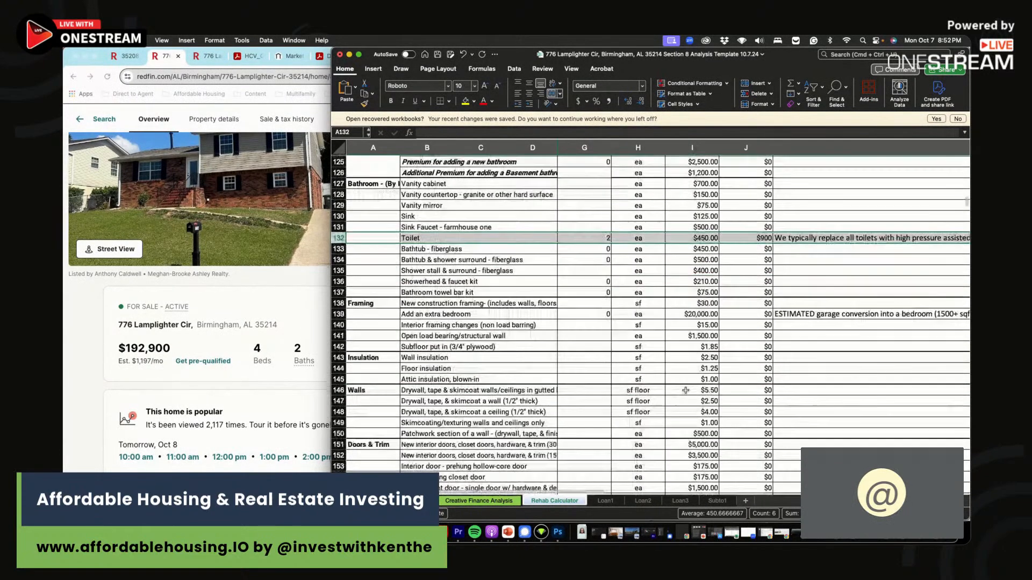
scroll(685, 391, down, 5)
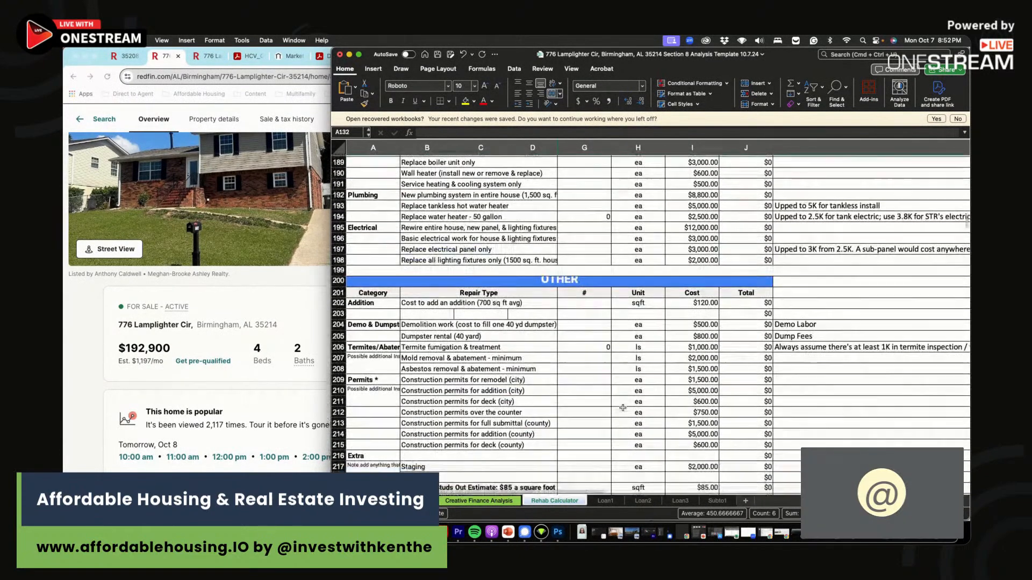
click(480, 500)
click(559, 363)
click(486, 364)
click(308, 307)
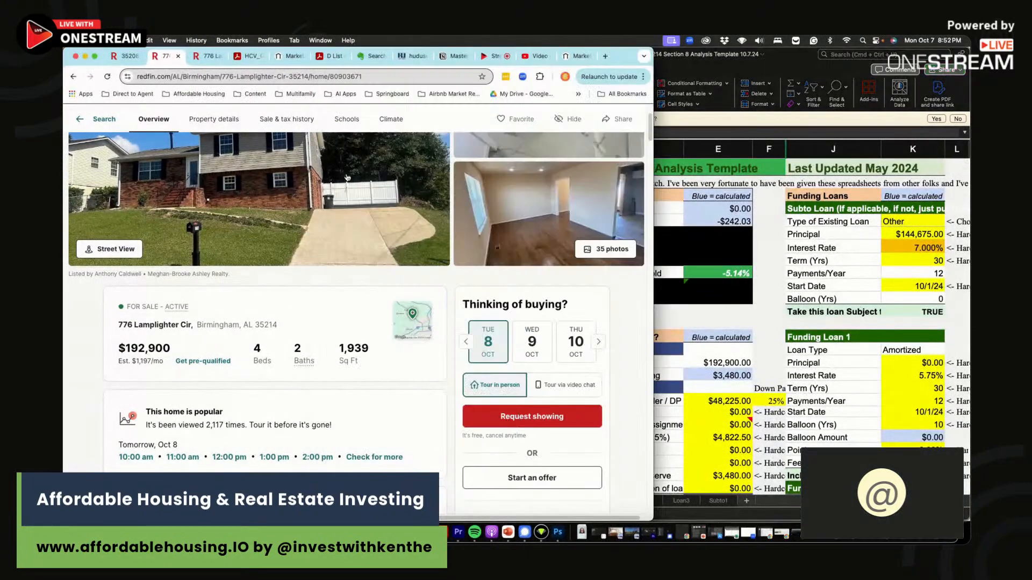
- Use the Market Rent Estimator's 2.91-mile $1,415 figure as the monthly rent in B16
click(573, 56)
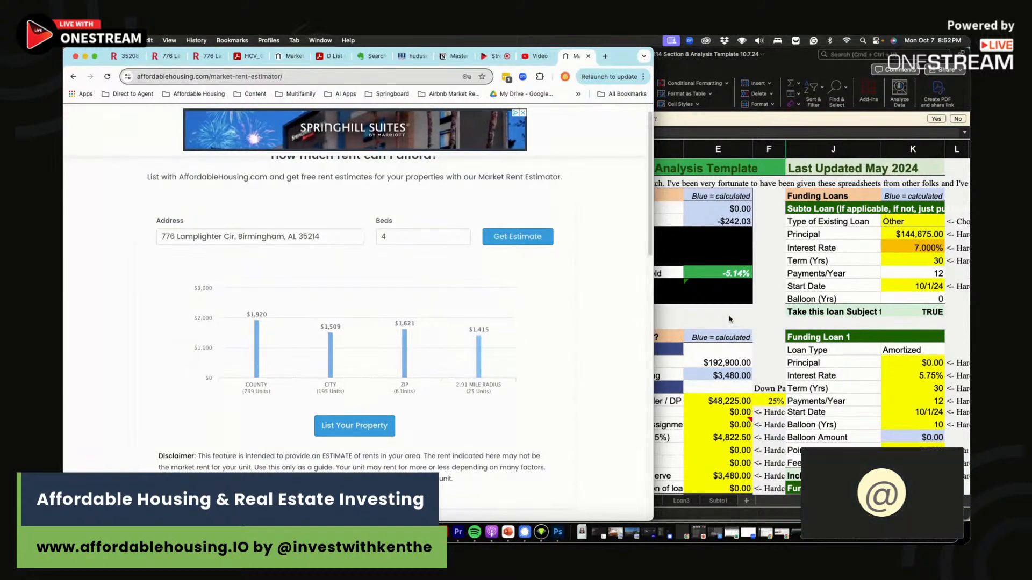
click(729, 319)
click(519, 361)
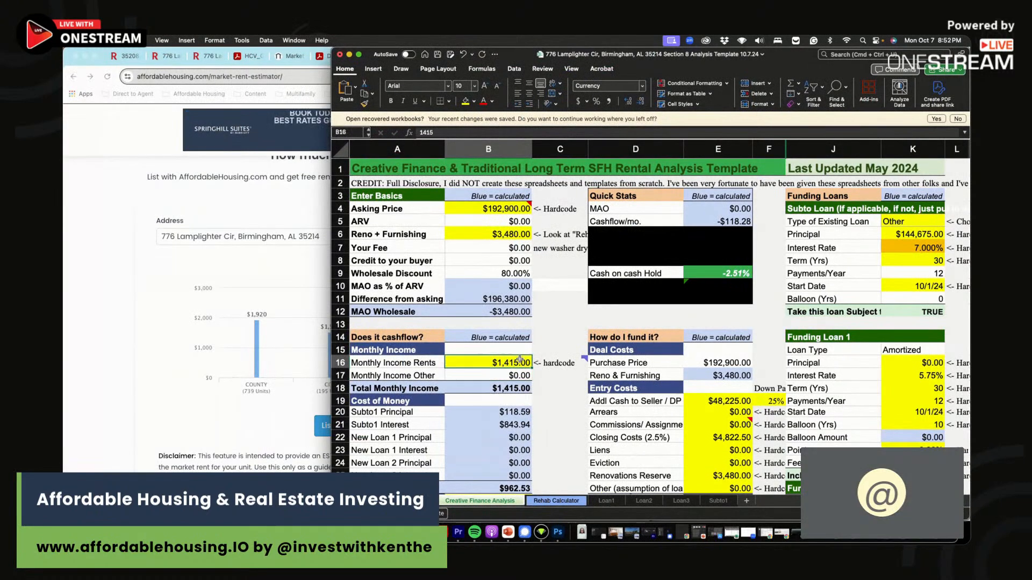
click(271, 297)
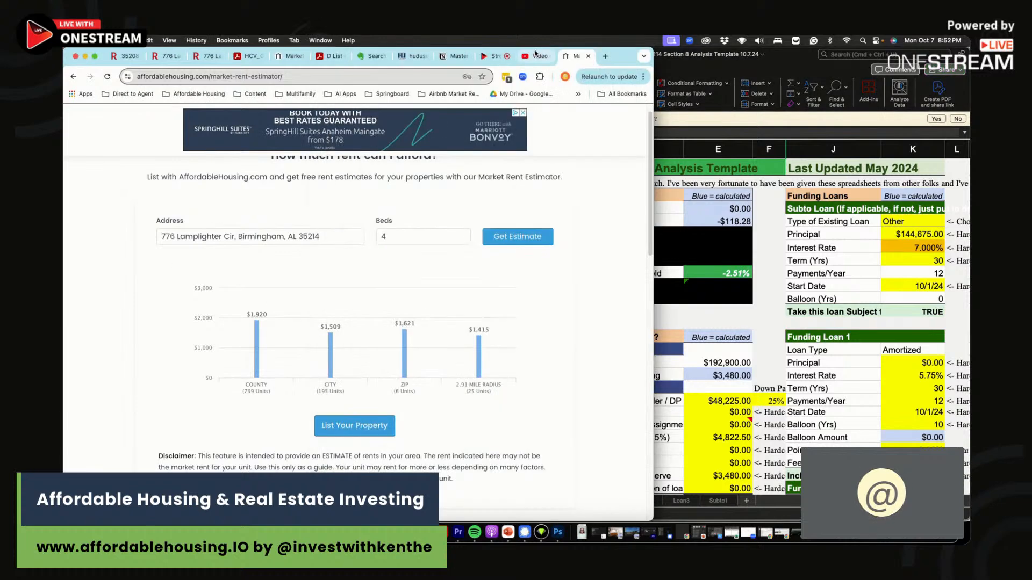
click(411, 56)
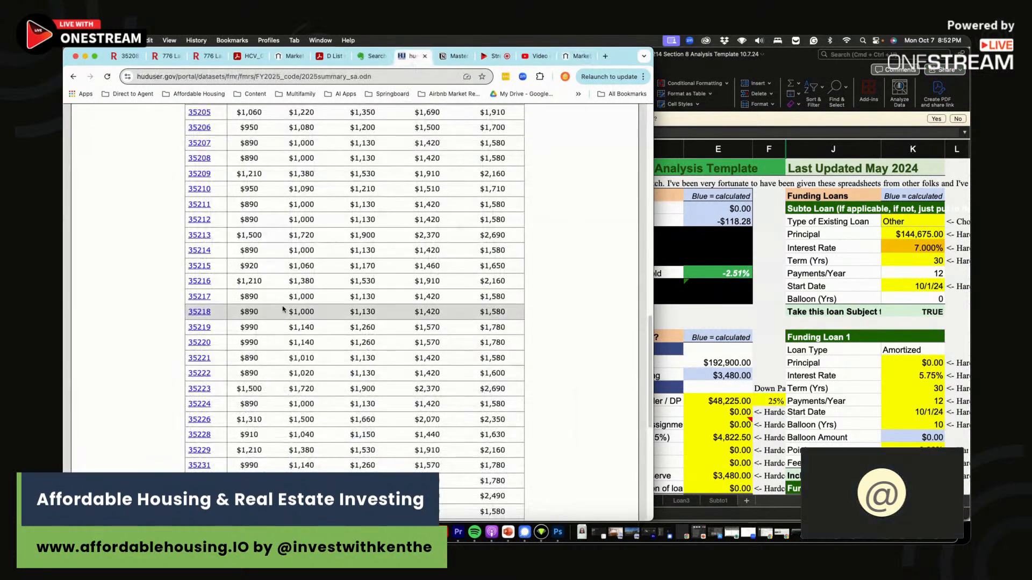
- Check HUD's FY2025 $1,580 four-bedroom rent for ZIP 35214 against the Excel analysis
drag(236, 250, 460, 251)
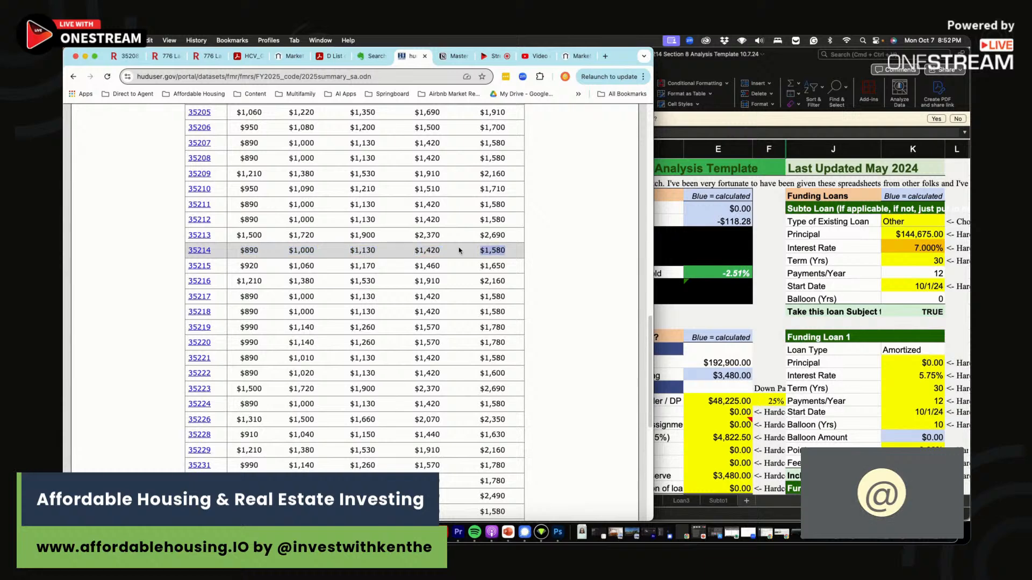
click(753, 360)
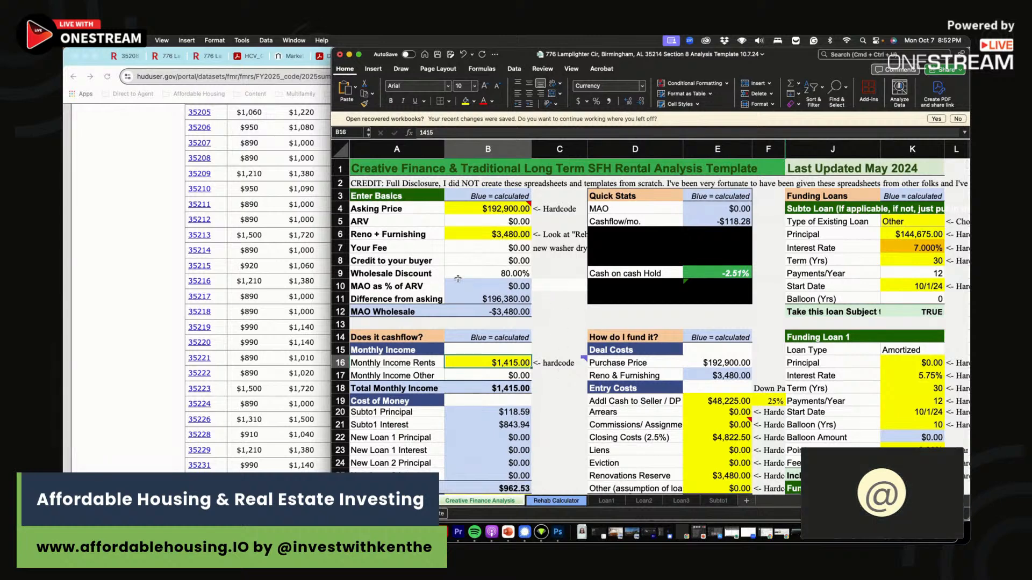
scroll(447, 280, right, 1)
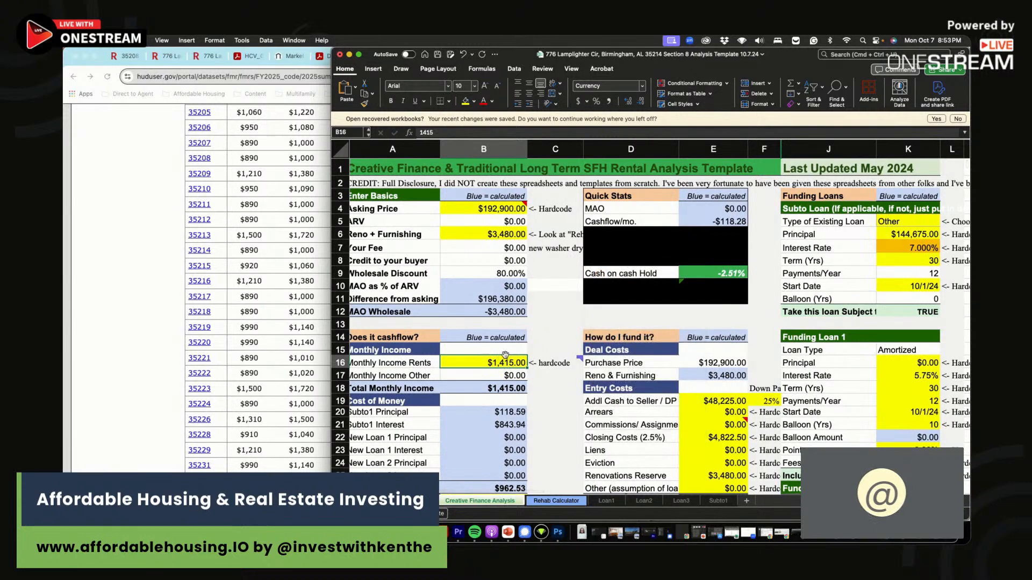
click(326, 287)
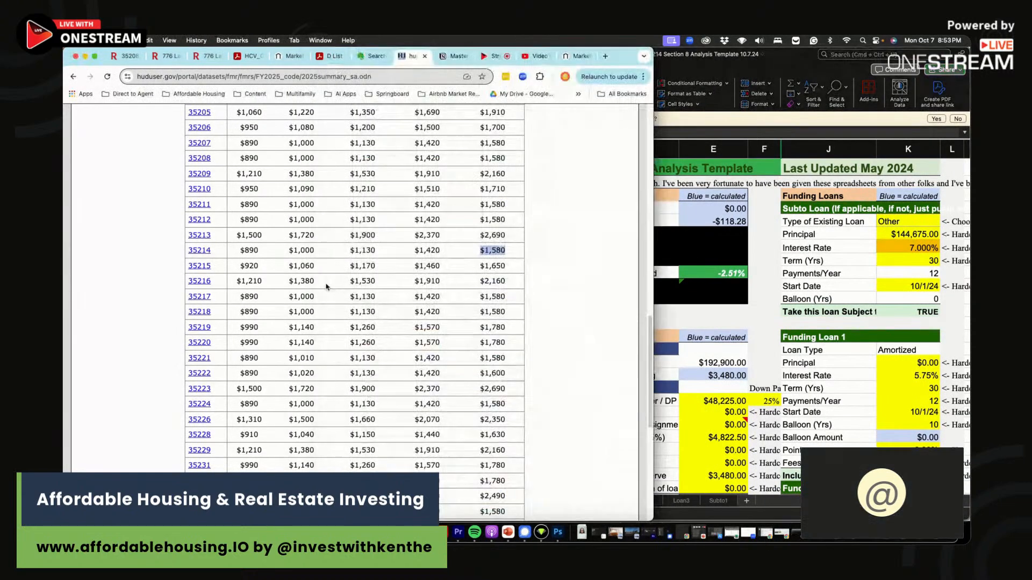
drag(513, 252, 468, 253)
click(607, 56)
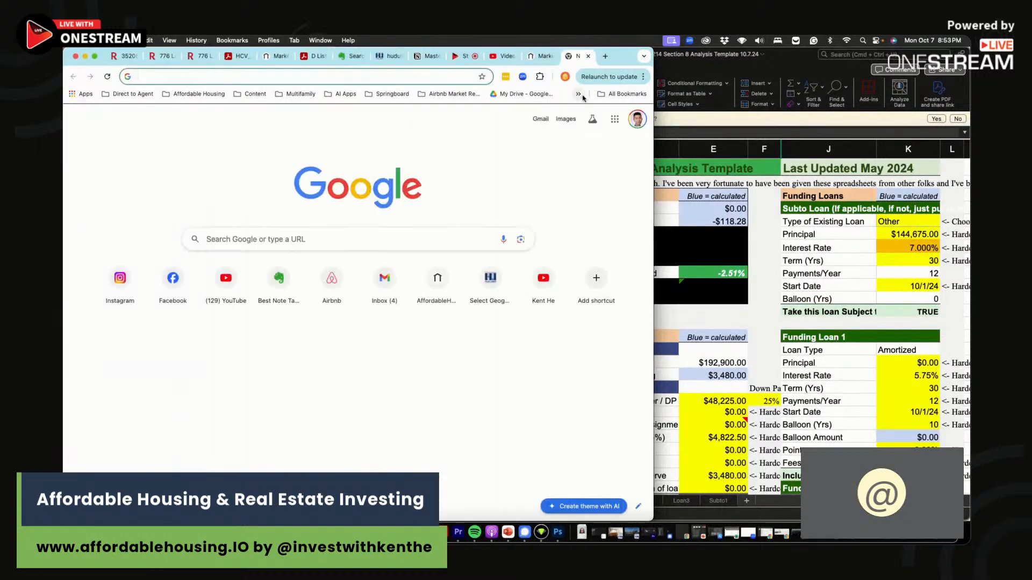
- Open the HCV_Guidebook bookmark and read section 2.2 Comparability, including the Size factor
click(578, 94)
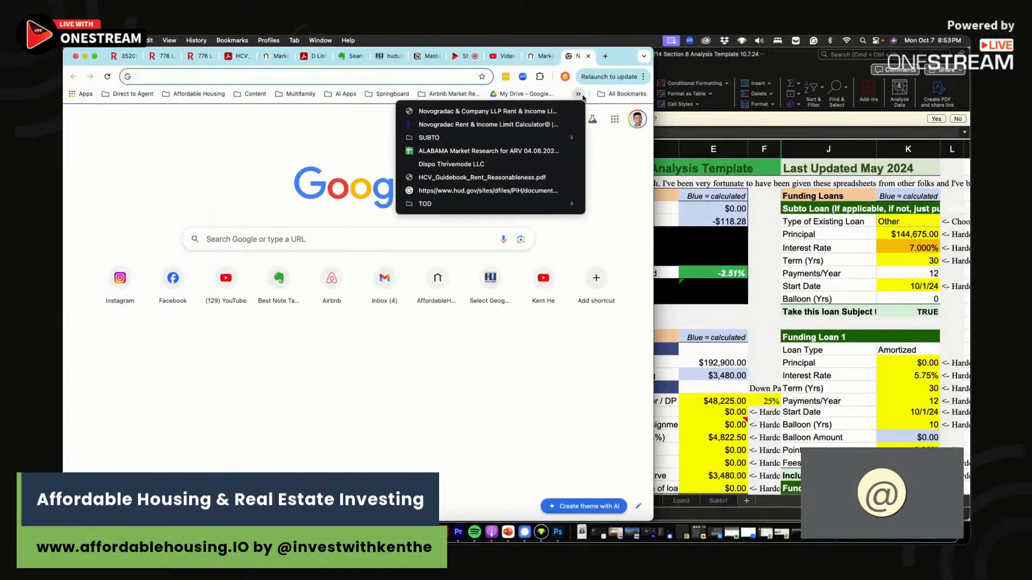
click(484, 177)
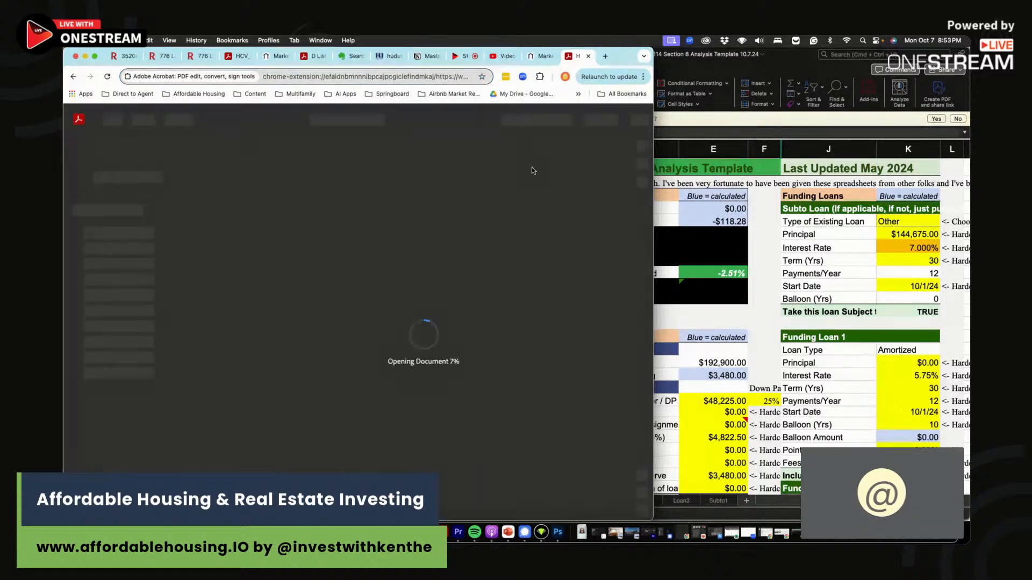
drag(654, 200, 842, 205)
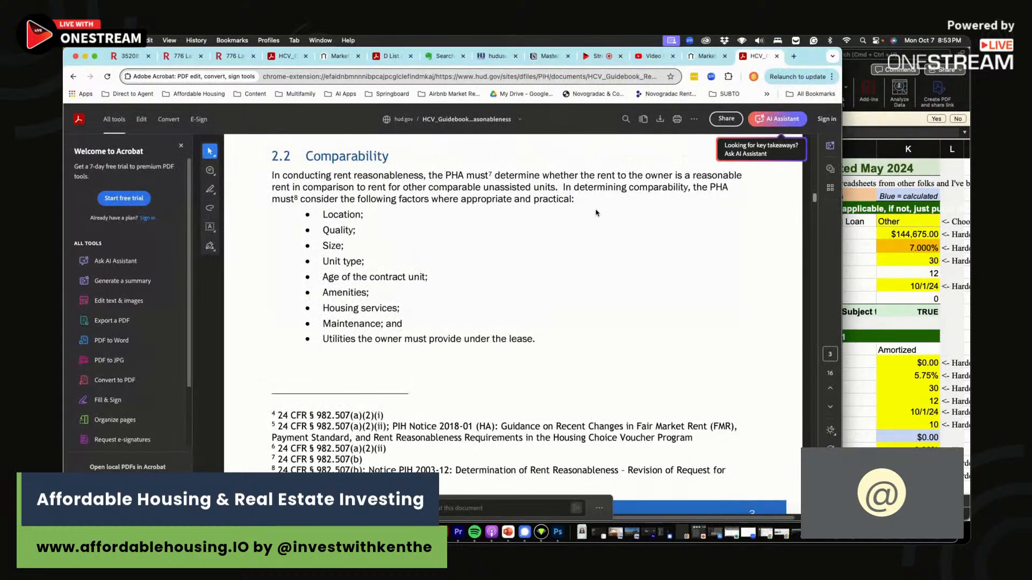
drag(313, 158, 477, 183)
drag(272, 177, 557, 191)
click(450, 178)
click(558, 189)
drag(346, 246, 322, 246)
click(379, 263)
click(704, 56)
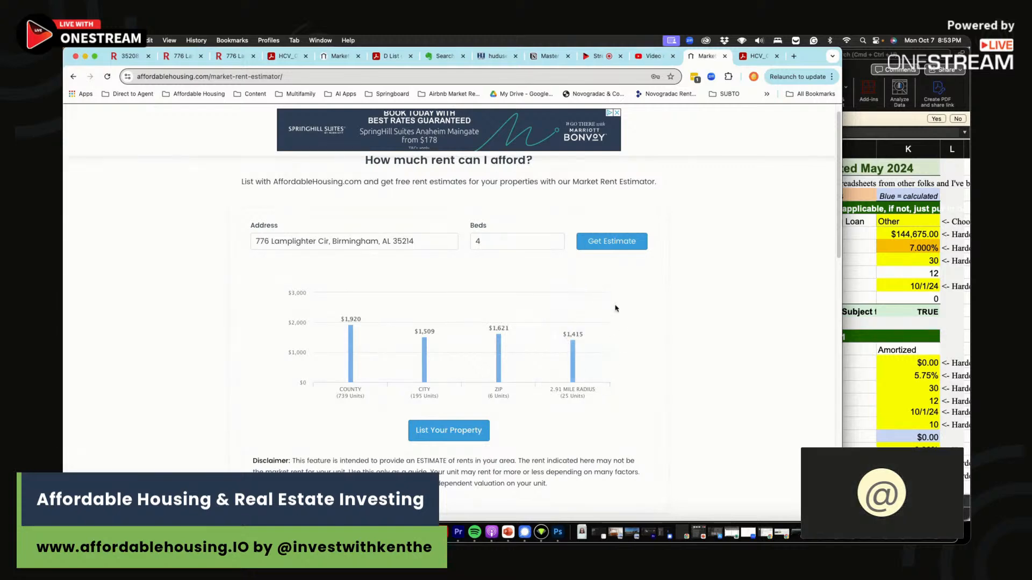
click(888, 330)
click(555, 387)
click(504, 363)
scroll(541, 378, down, 4)
click(499, 350)
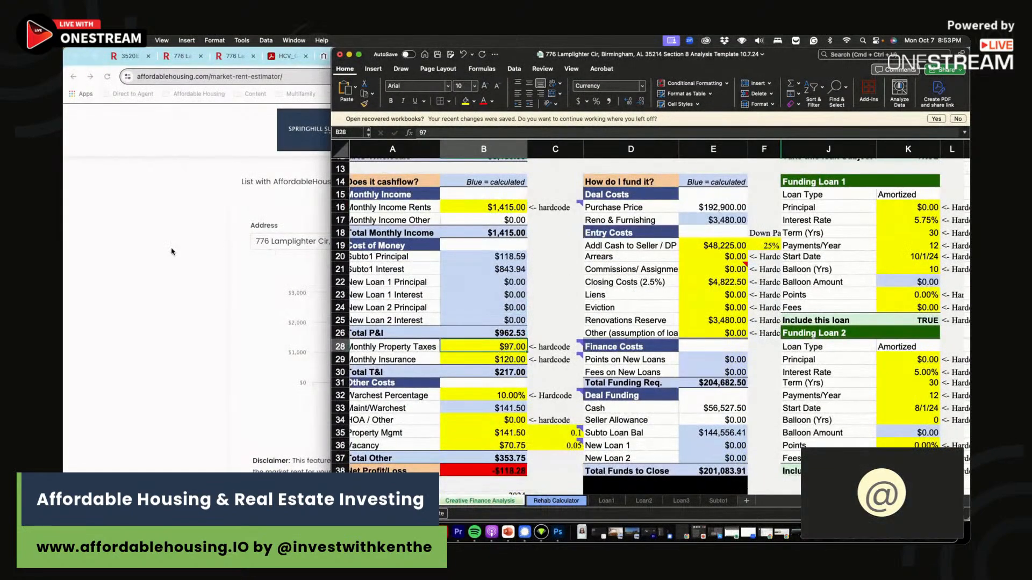
click(180, 250)
click(178, 56)
scroll(362, 377, down, 15)
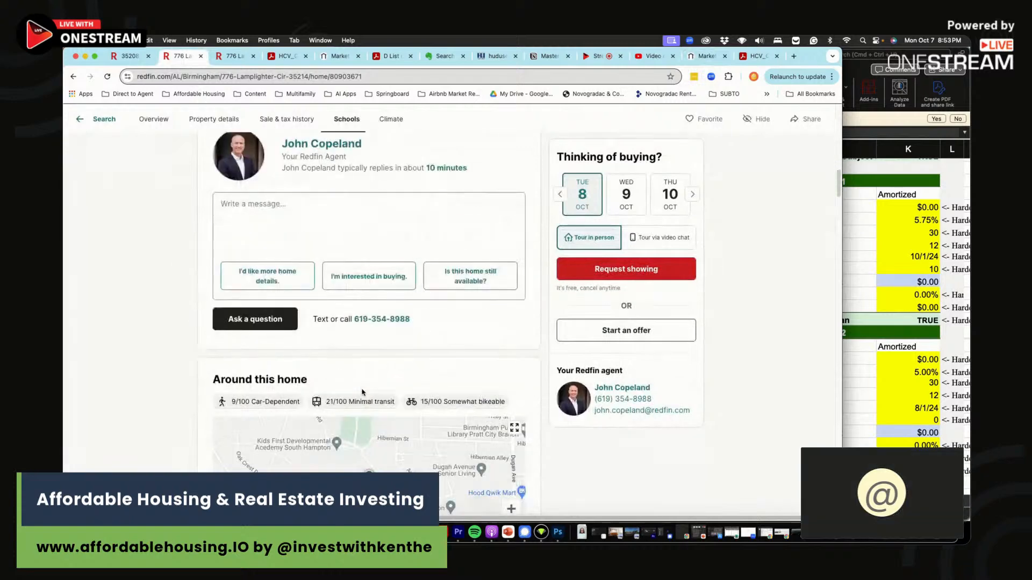
scroll(362, 392, down, 10)
- Enter $65.00 as Monthly Property Taxes in B28
drag(510, 268, 532, 275)
click(856, 307)
click(492, 345)
text(65)
key(Return)
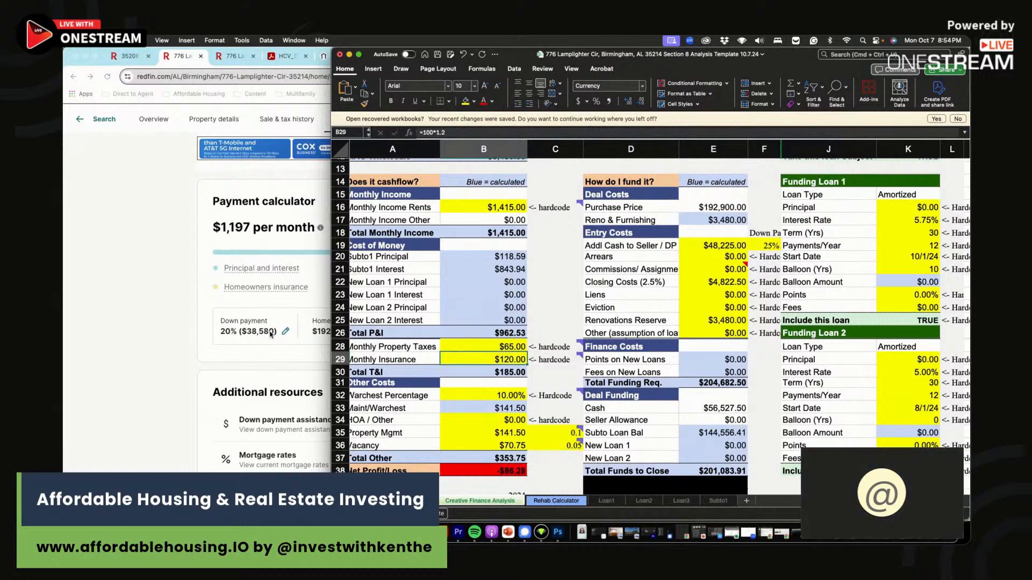
- Set Monthly Insurance in B29 to =149*1.2, giving $178.80
click(165, 314)
click(859, 299)
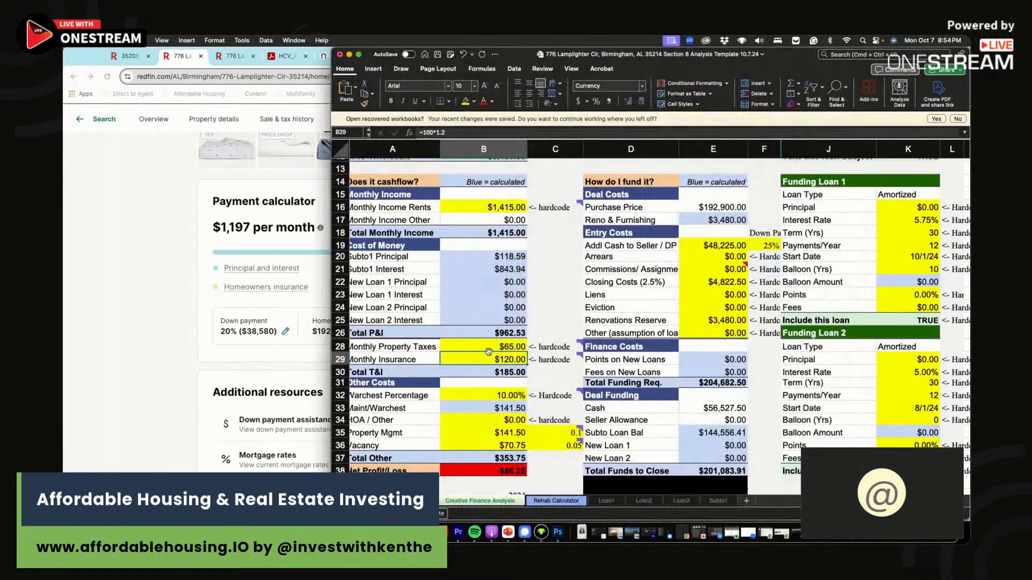
drag(349, 234, 424, 236)
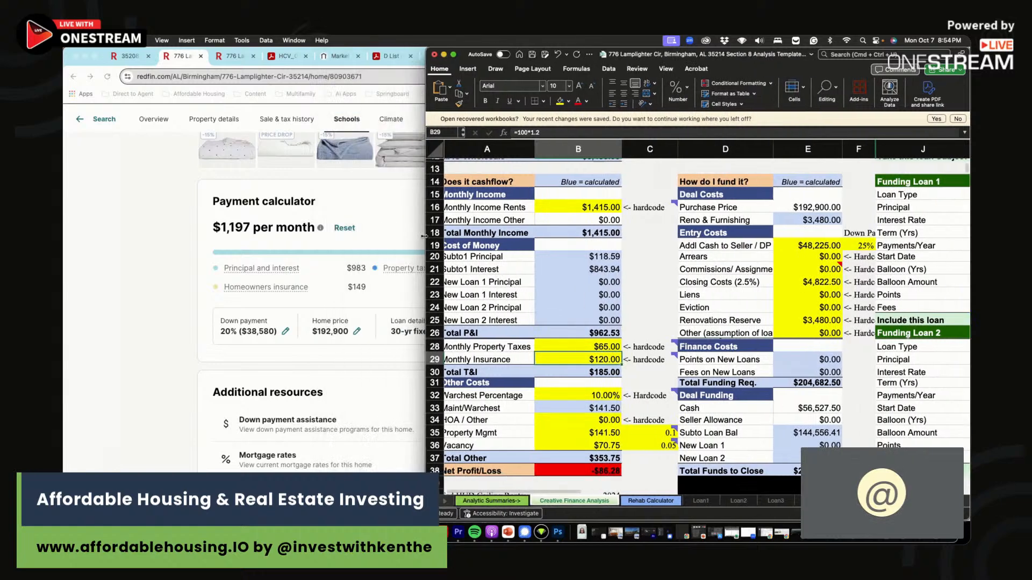
text(=149*1.2)
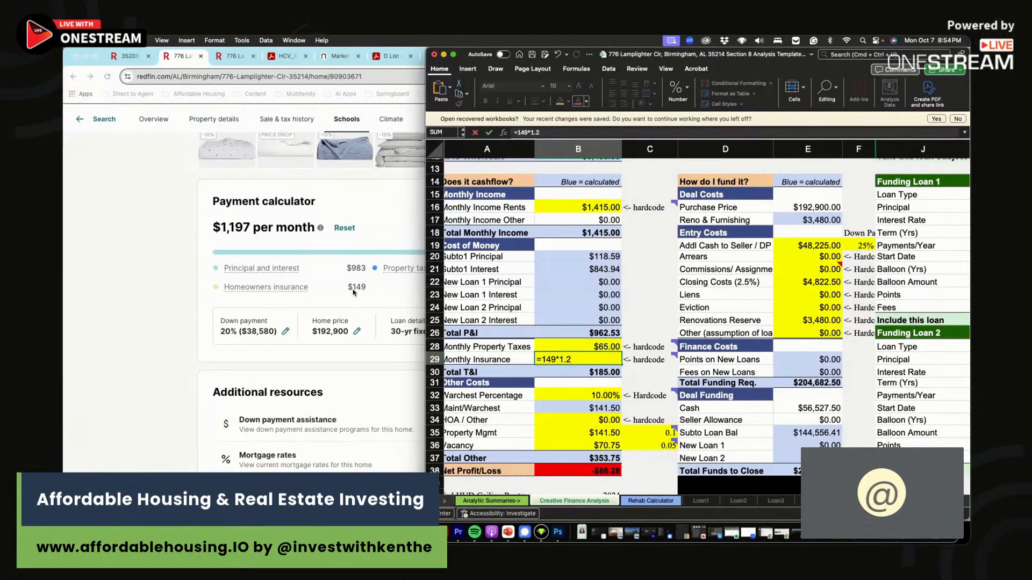
key(Return)
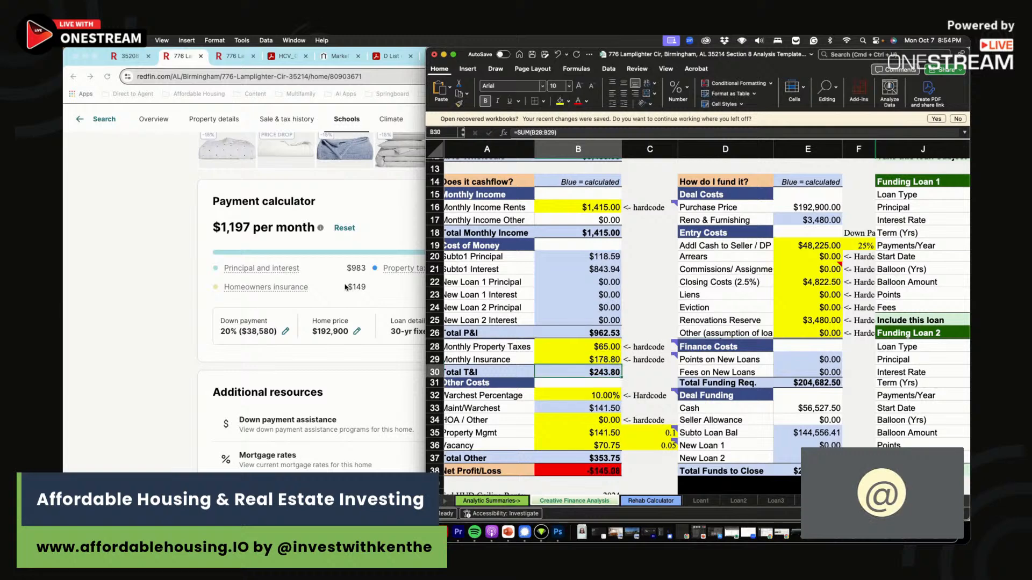
key(Down)
key(Down)
key(Down)
key(Down)
key(Down)
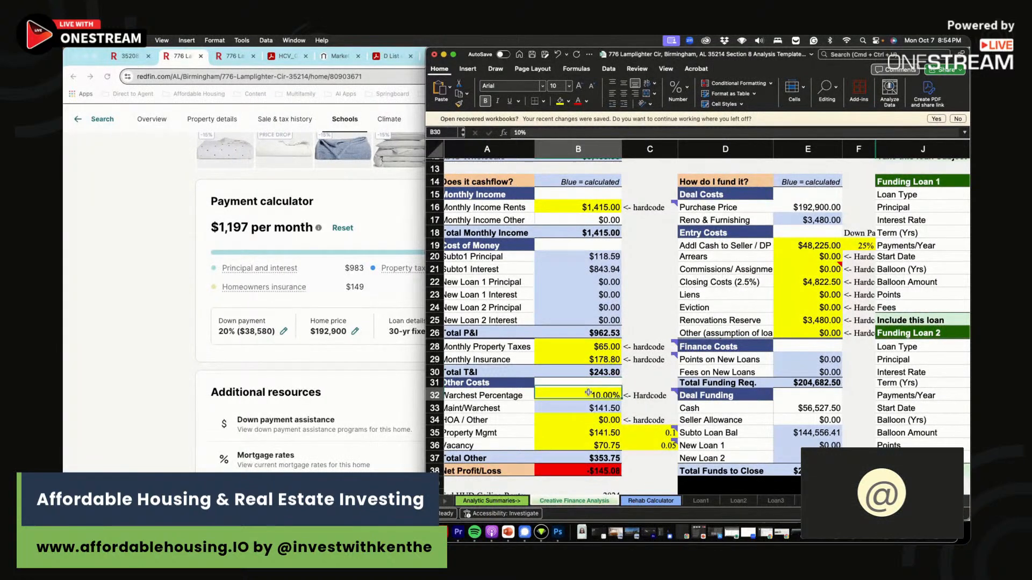
key(Up)
key(Up)
key(Up)
key(shift+Down)
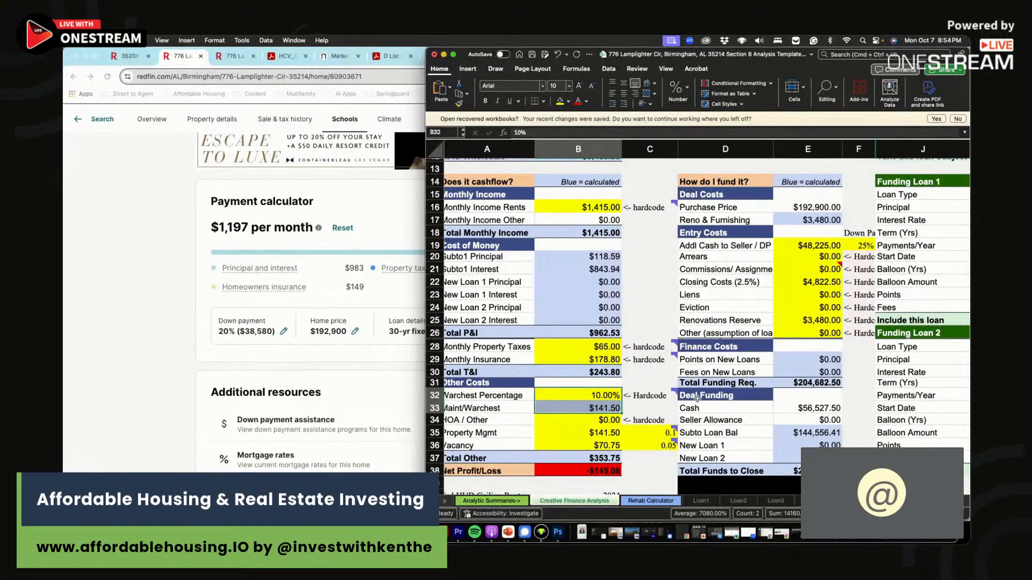
click(647, 406)
drag(611, 398, 609, 404)
click(635, 407)
double_click(635, 408)
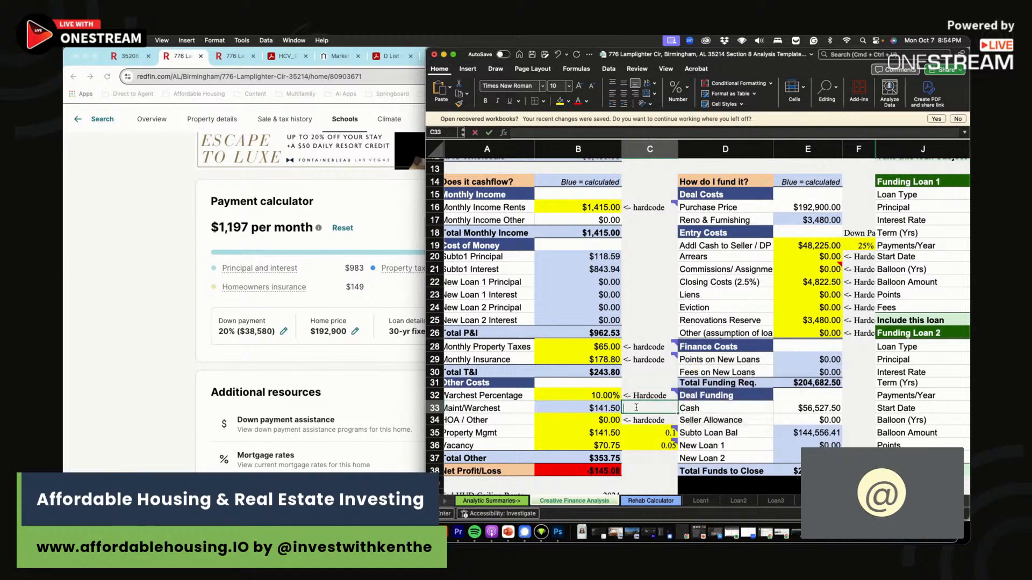
click(654, 386)
drag(648, 398, 648, 401)
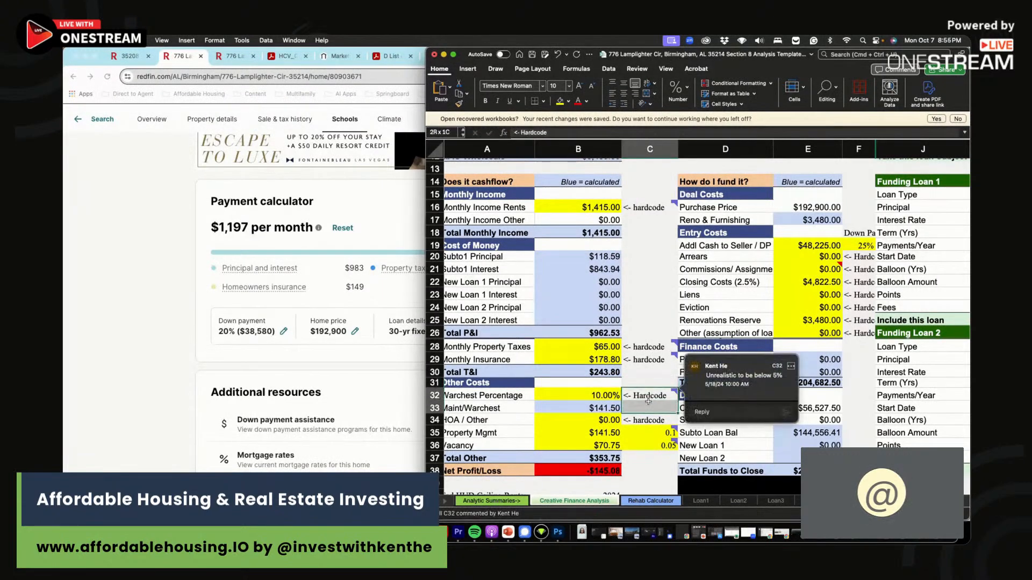
click(637, 404)
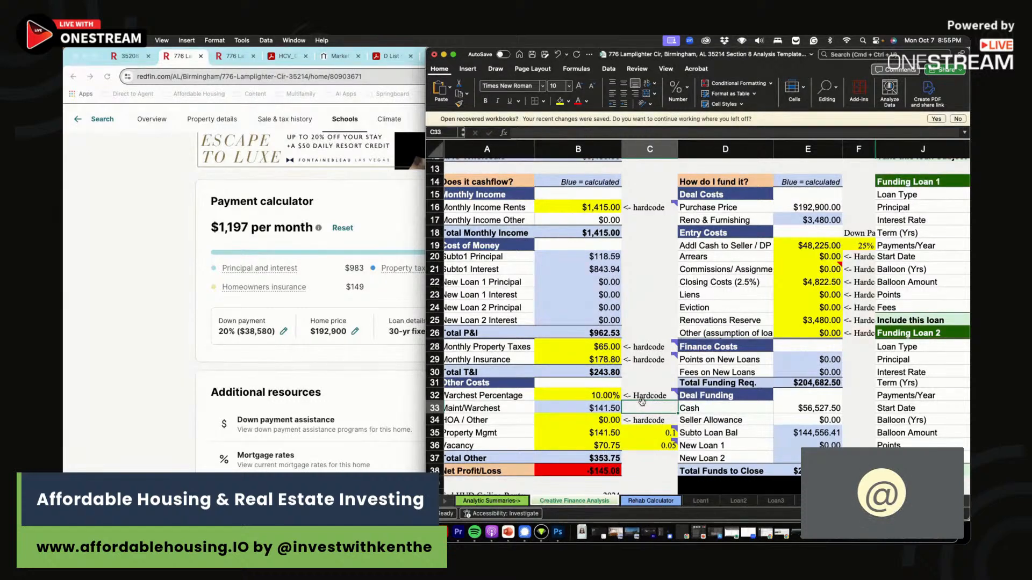
drag(580, 395, 583, 405)
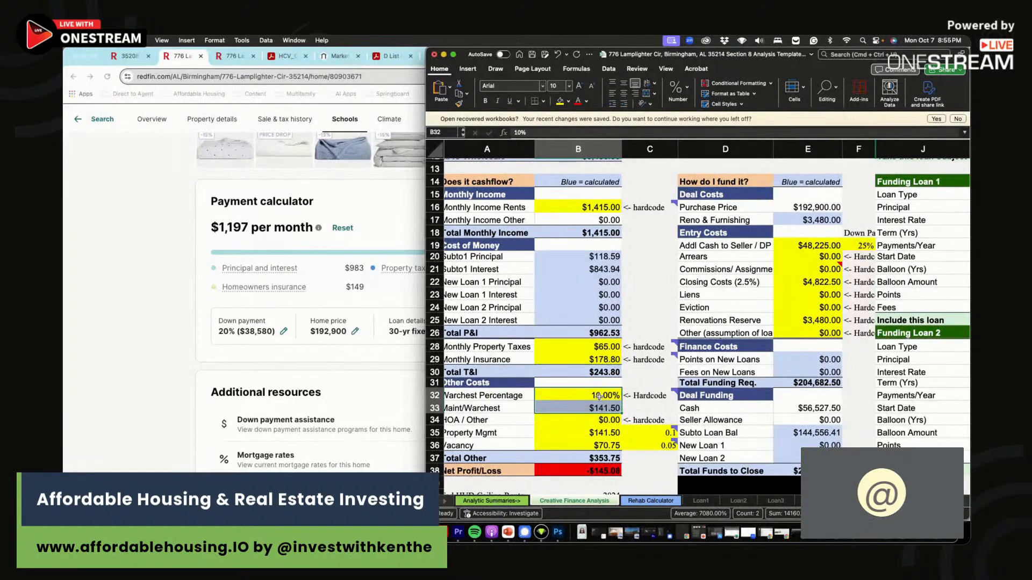
mouse_move(640, 429)
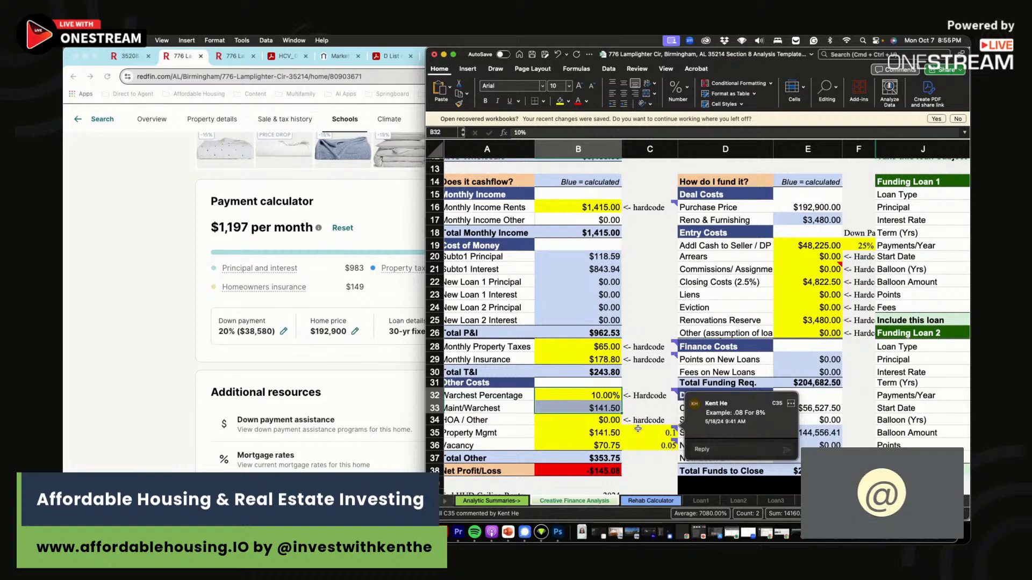
- Review the property management cost and move down to the Scenario Analysis table
click(636, 428)
mouse_move(584, 428)
mouse_down()
mouse_move(637, 428)
mouse_move(629, 441)
mouse_move(588, 439)
mouse_up()
scroll(637, 427, down, 1)
scroll(597, 429, down, 1)
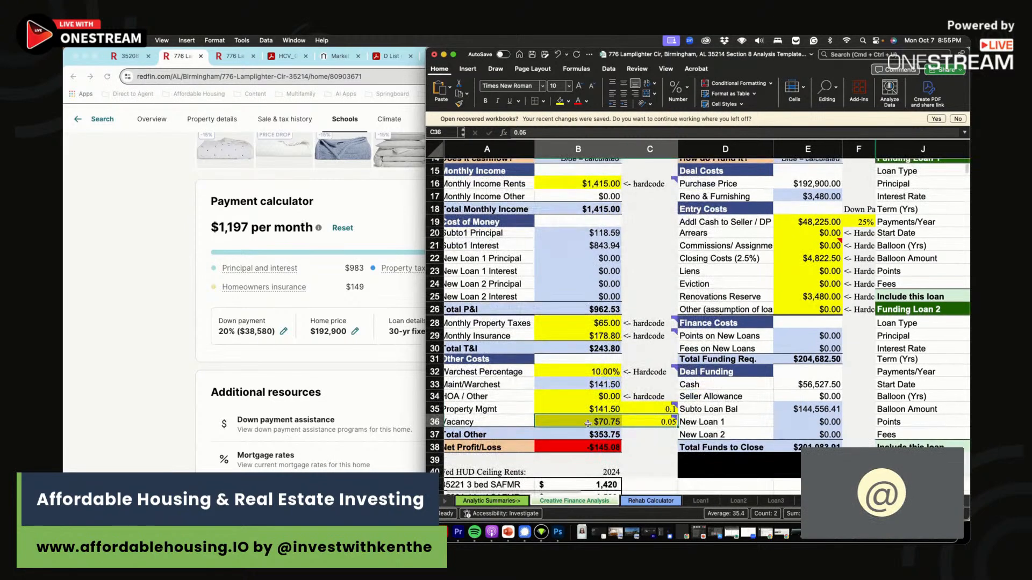
scroll(588, 424, down, 1)
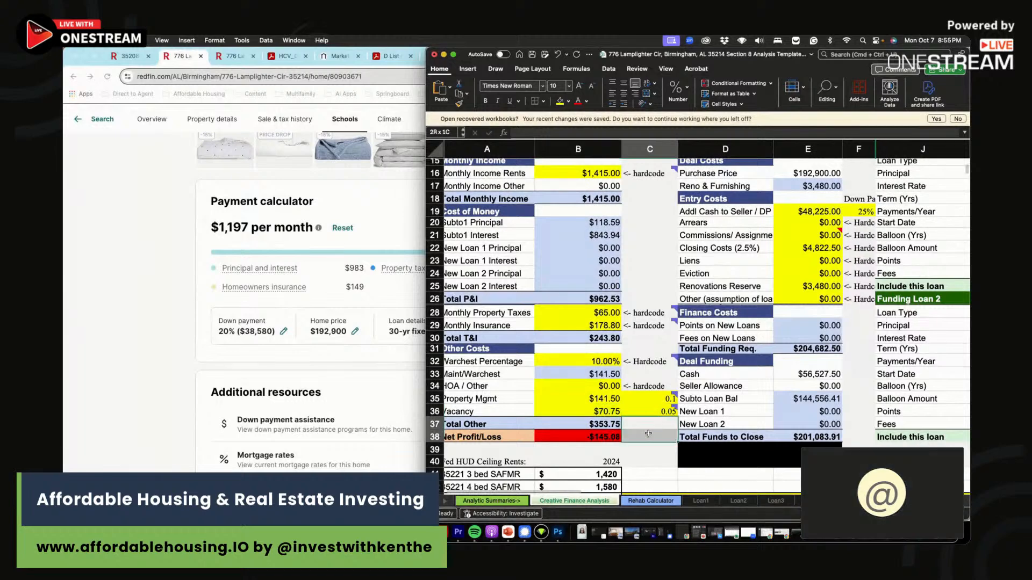
drag(649, 425, 644, 445)
scroll(649, 430, down, 3)
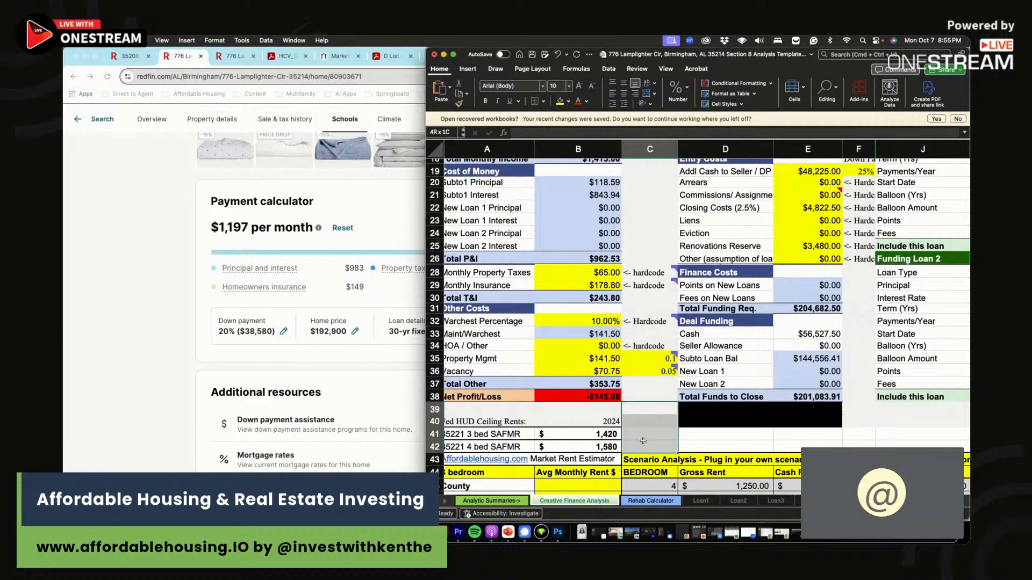
click(644, 446)
click(645, 421)
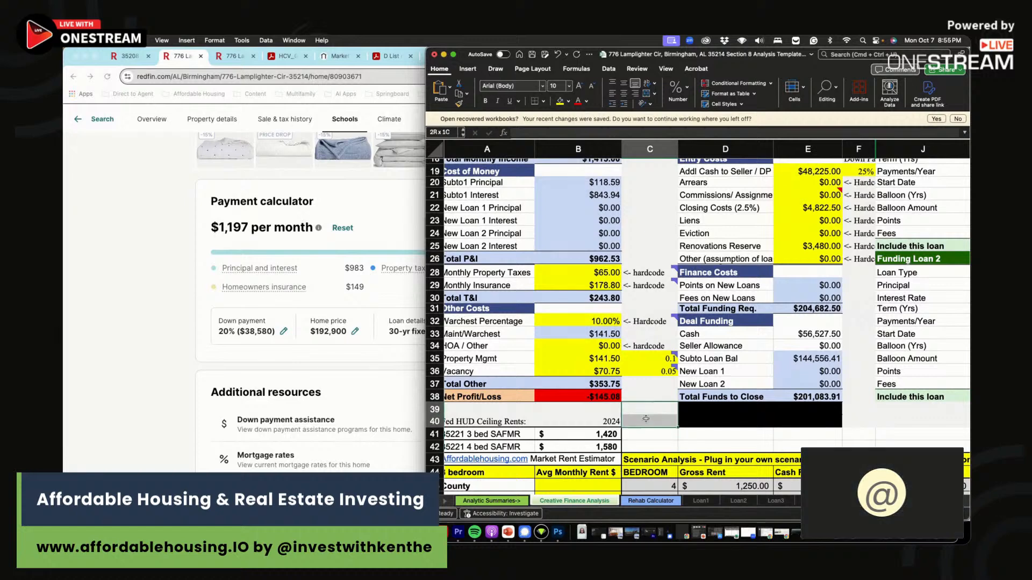
scroll(646, 419, down, 5)
scroll(645, 419, down, 2)
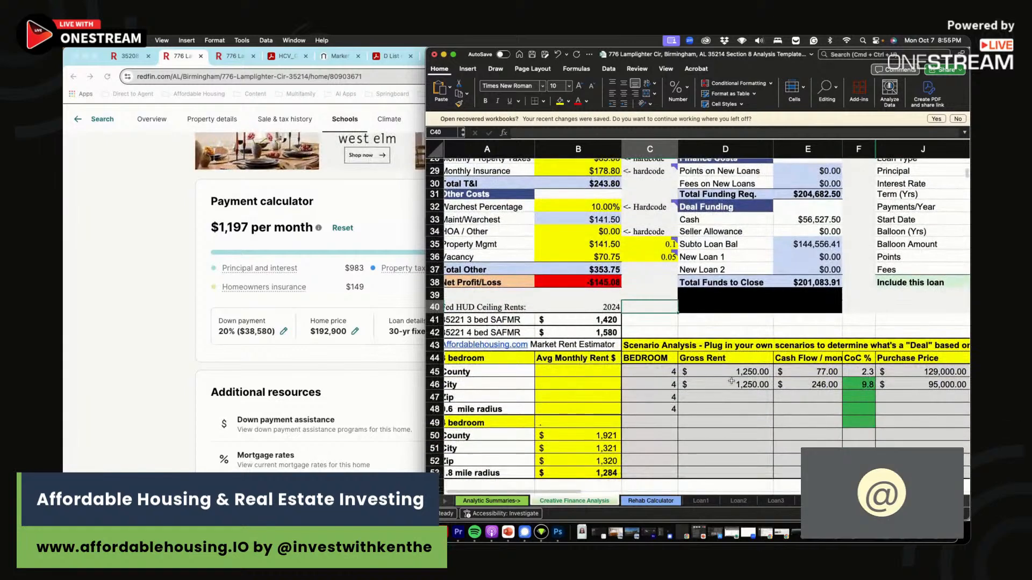
- Enter 1420 as the County scenario's gross rent and clear the City scenario row
click(769, 371)
text(1420)
key(Return)
drag(736, 386, 938, 393)
key(Delete)
- Correct the County gross rent to $1,415 and enter its (145.00) cash flow
click(743, 371)
text(1415)
click(810, 372)
text(=)
key(Tab)
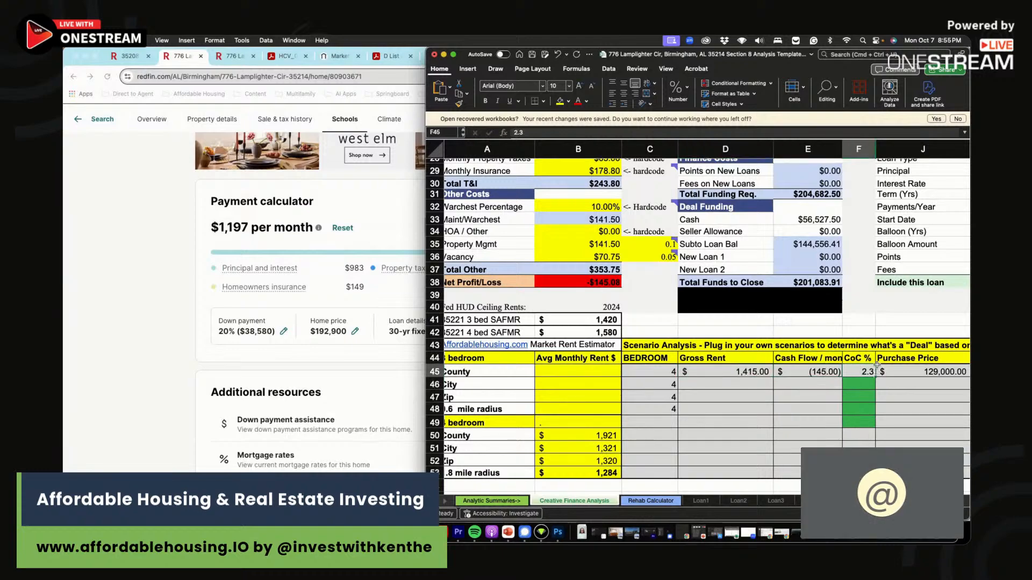
scroll(872, 368, up, 7)
scroll(873, 368, up, 3)
click(858, 347)
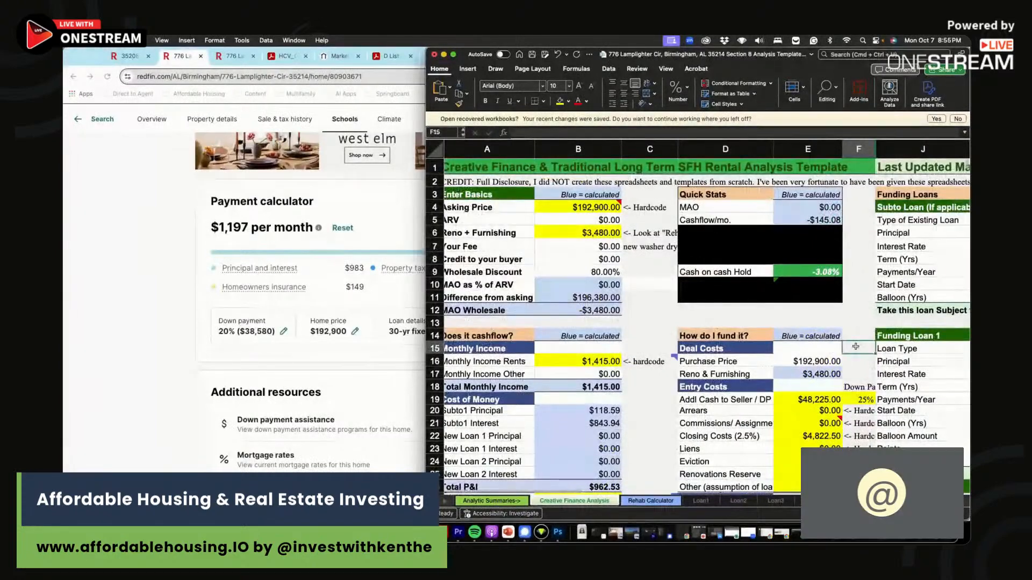
- Enter =B4*F19 in E19 so the down payment is 25% of asking price, $48,225
key(Right)
key(Right)
key(Right)
click(774, 401)
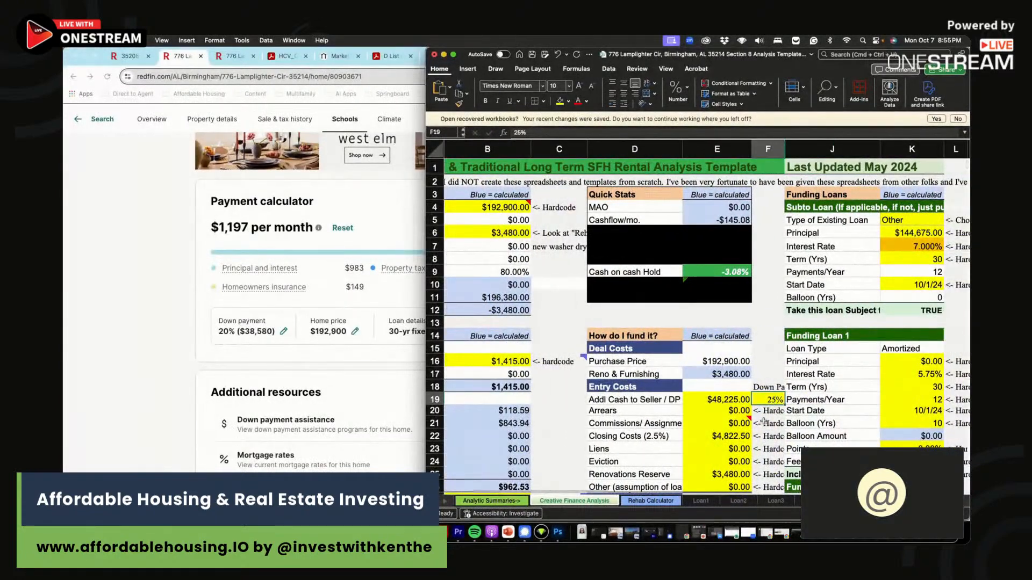
click(717, 400)
text(=B4*F19)
click(553, 132)
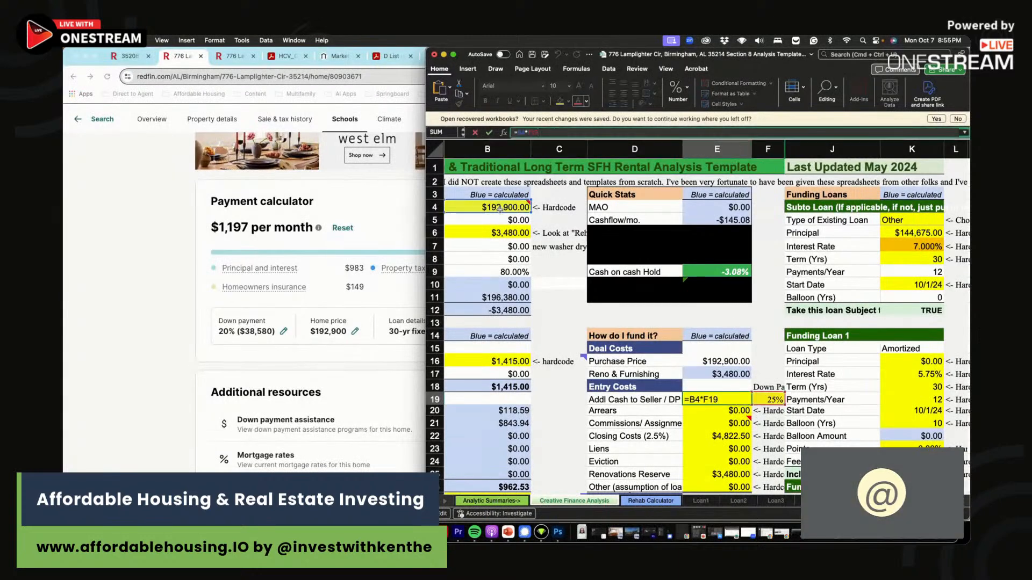
key(Return)
- Review the F19 percentage, E22 and E25 formulas, and the subto loan cells K6–K8
click(772, 400)
click(735, 436)
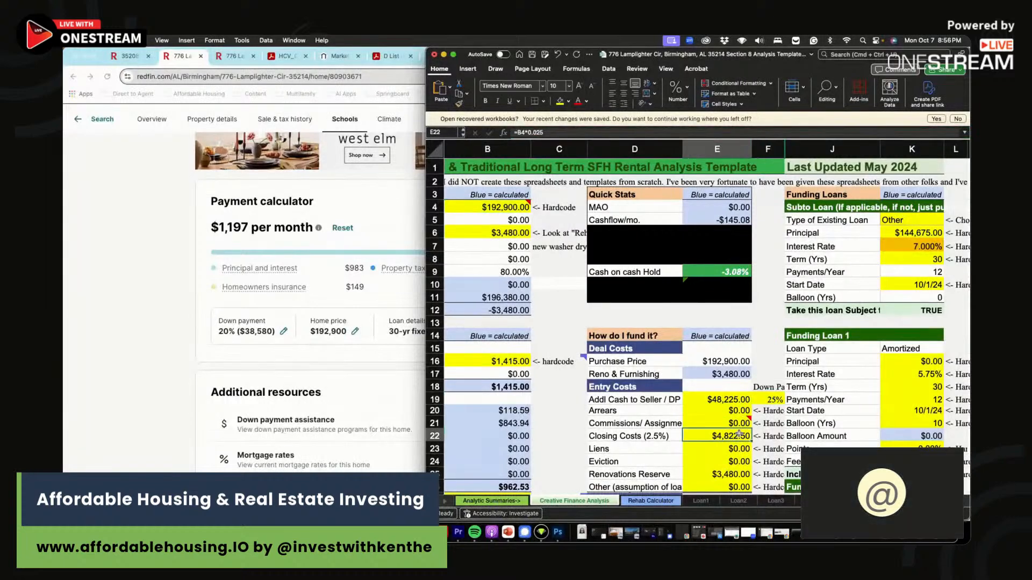
click(723, 473)
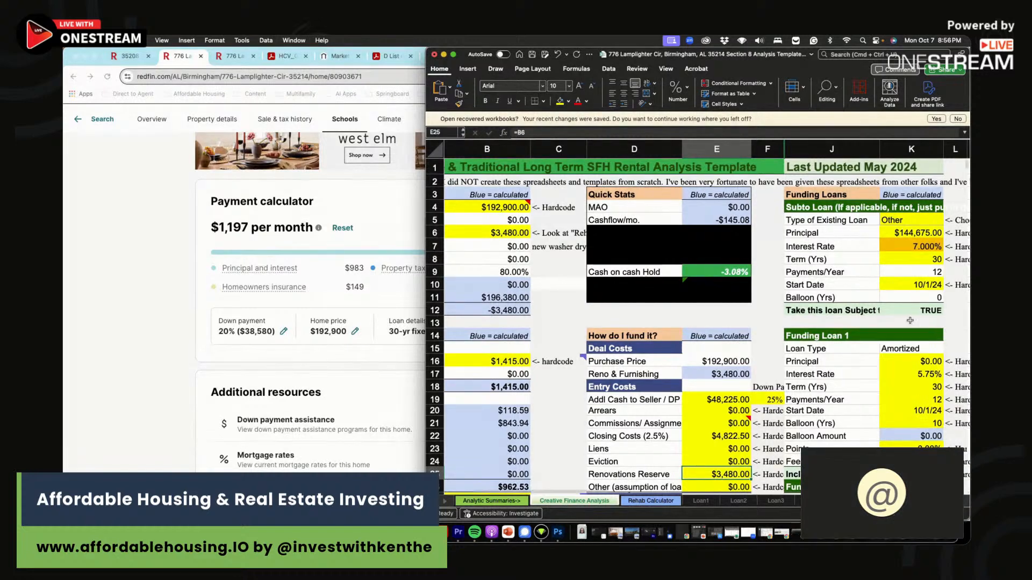
click(921, 235)
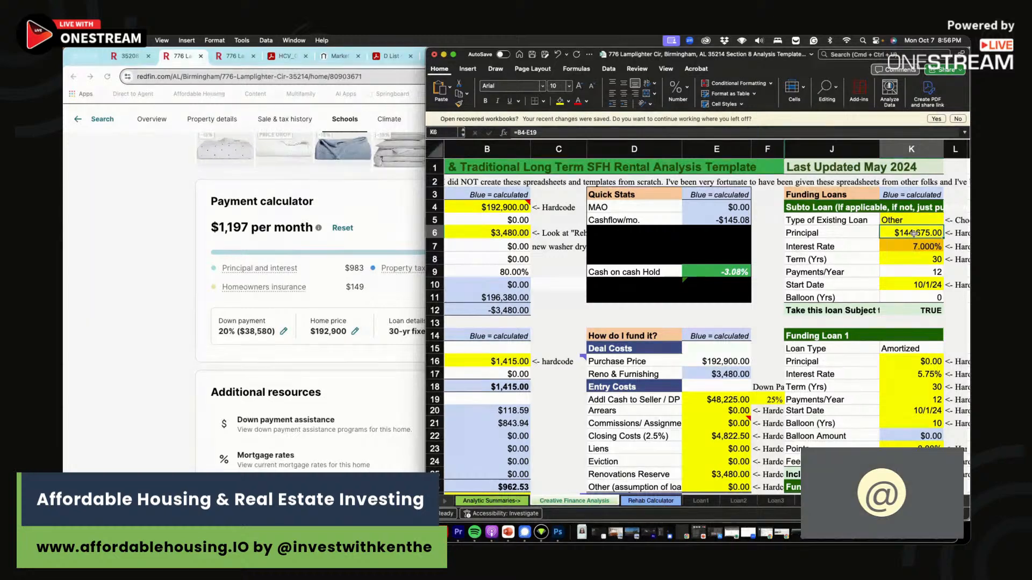
key(F2)
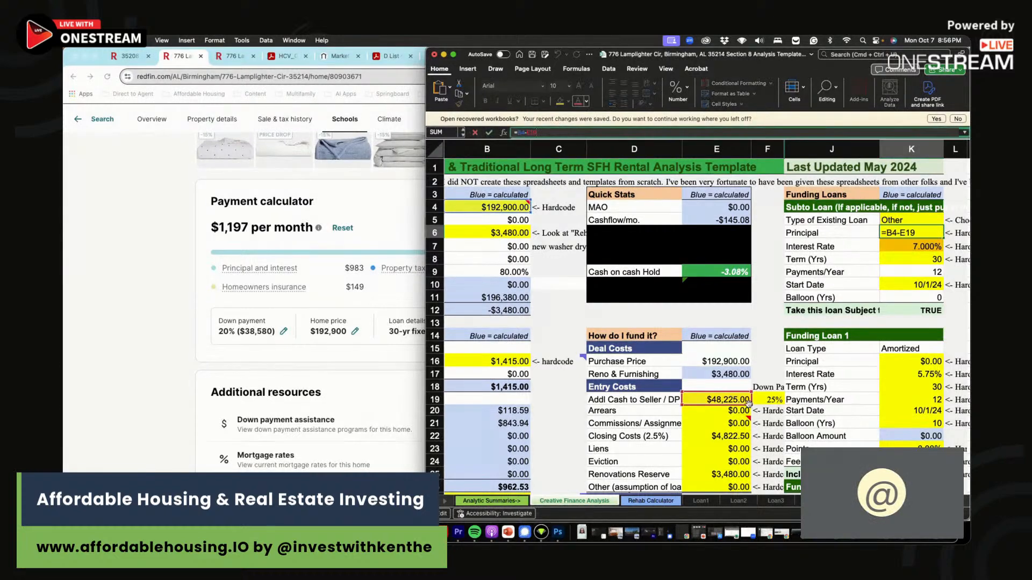
key(Escape)
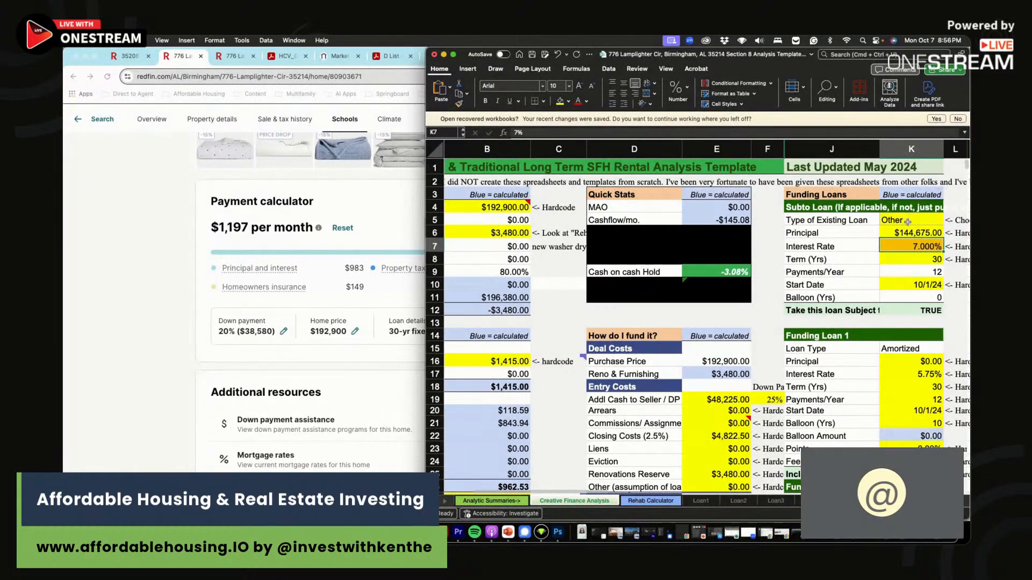
click(924, 247)
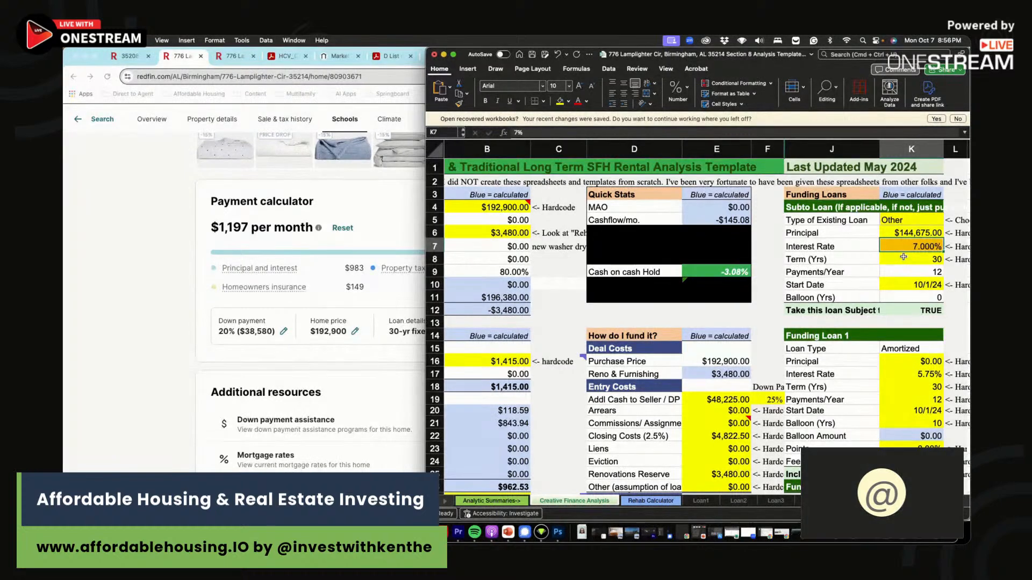
click(906, 256)
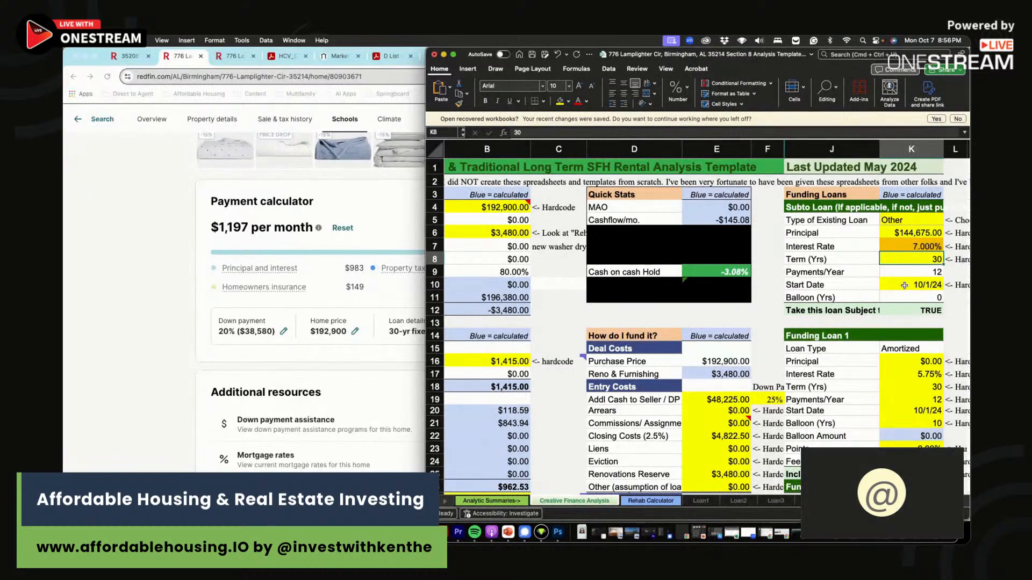
- Enter -3.1 as the first scenario's CoC % in F45
scroll(817, 333, down, 3)
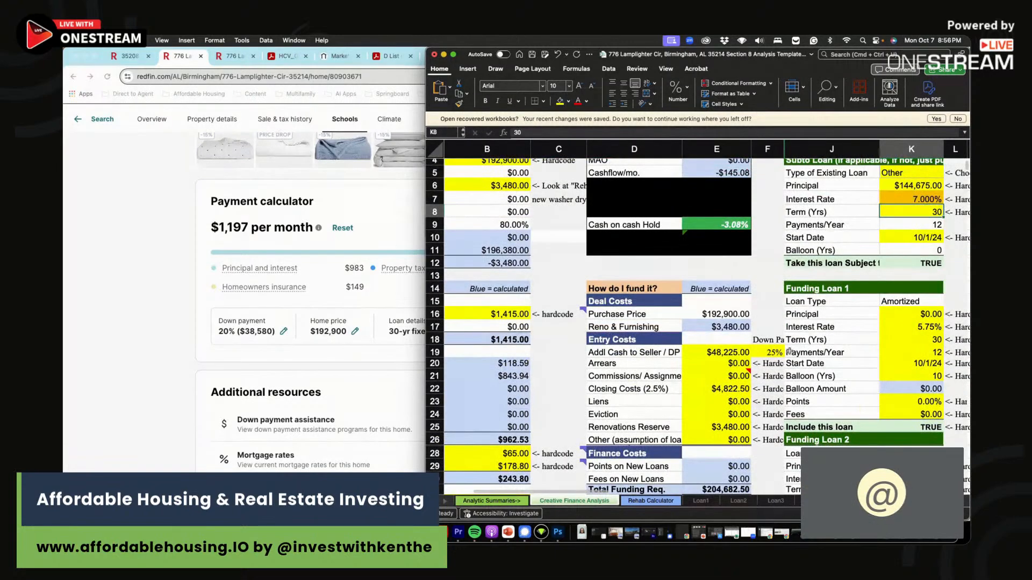
scroll(770, 363, up, 2)
scroll(770, 363, down, 10)
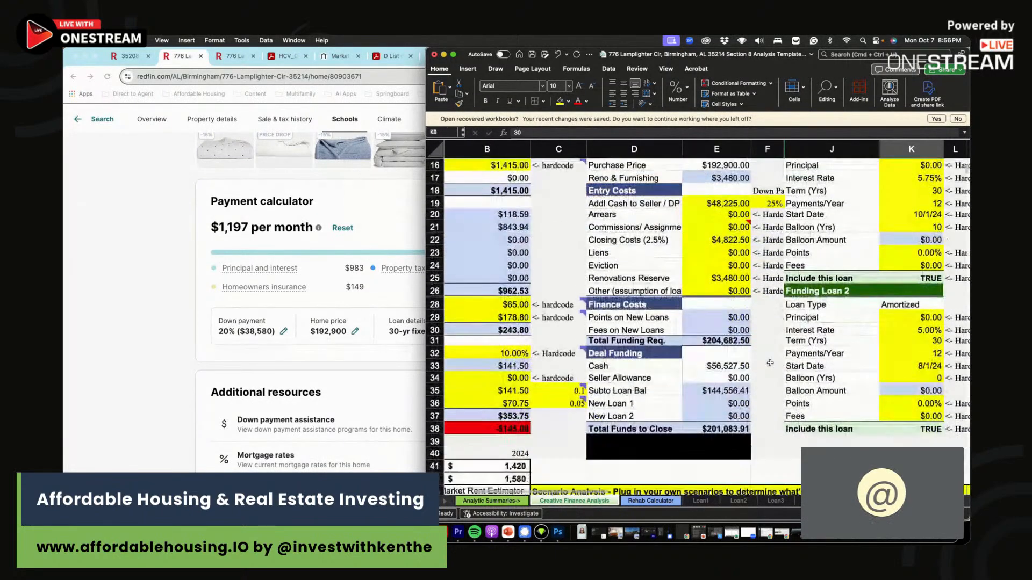
scroll(771, 363, down, 2)
click(631, 442)
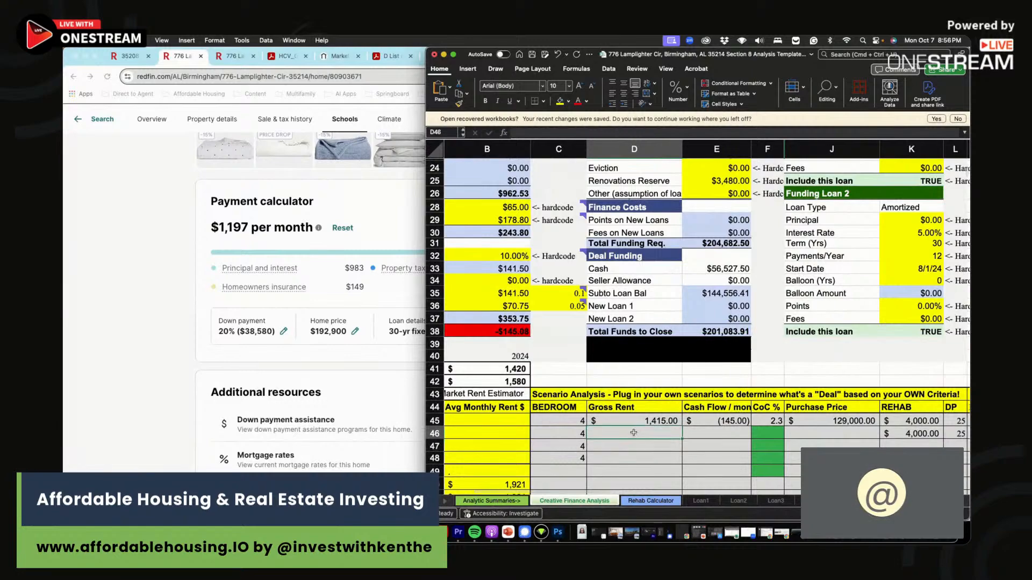
scroll(640, 428, up, 5)
scroll(639, 428, up, 4)
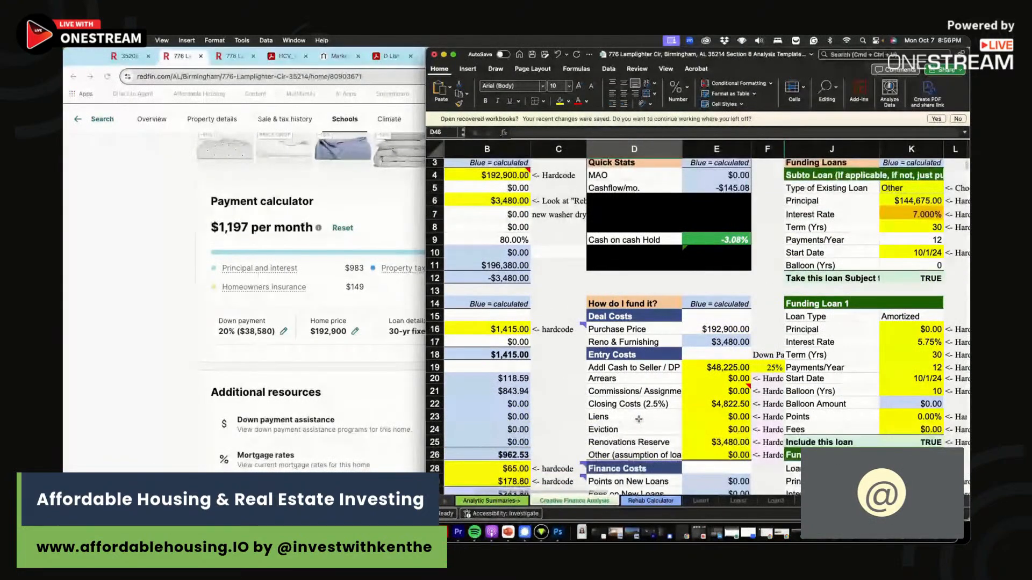
scroll(639, 418, down, 7)
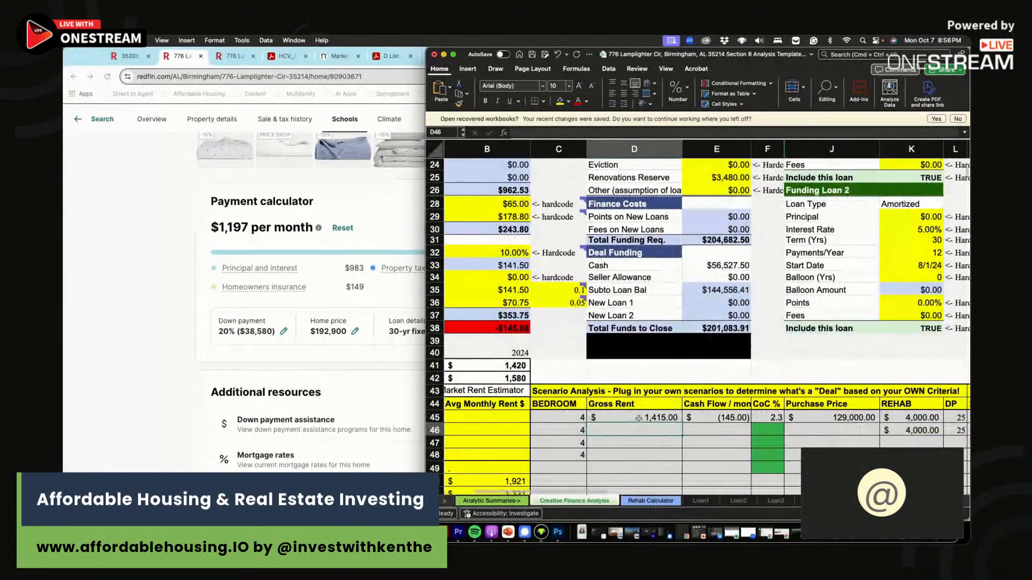
scroll(638, 419, up, 6)
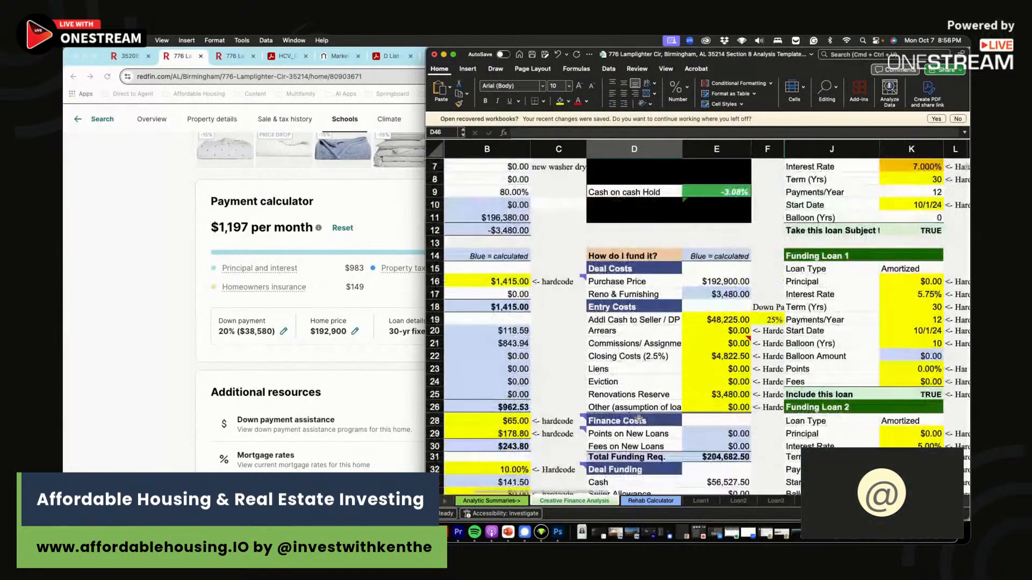
scroll(638, 420, up, 2)
scroll(639, 420, down, 6)
scroll(638, 419, up, 3)
scroll(639, 419, down, 5)
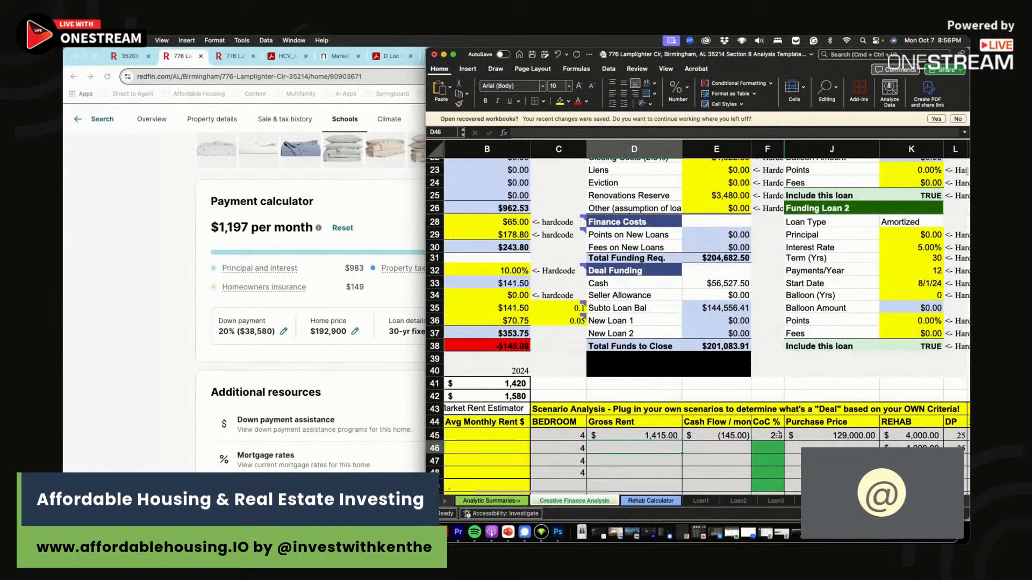
click(778, 435)
text(=)
text(3.1)
key(Return)
- Enter a 192,900 purchase price and 3,500 rehab in the first scenario row
click(823, 435)
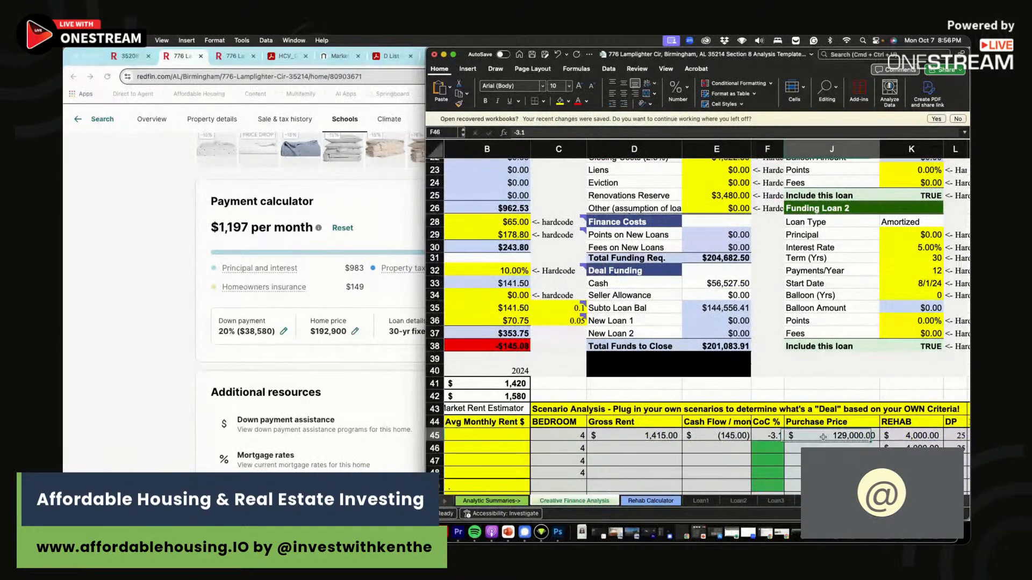
scroll(823, 436, up, 6)
scroll(823, 436, down, 6)
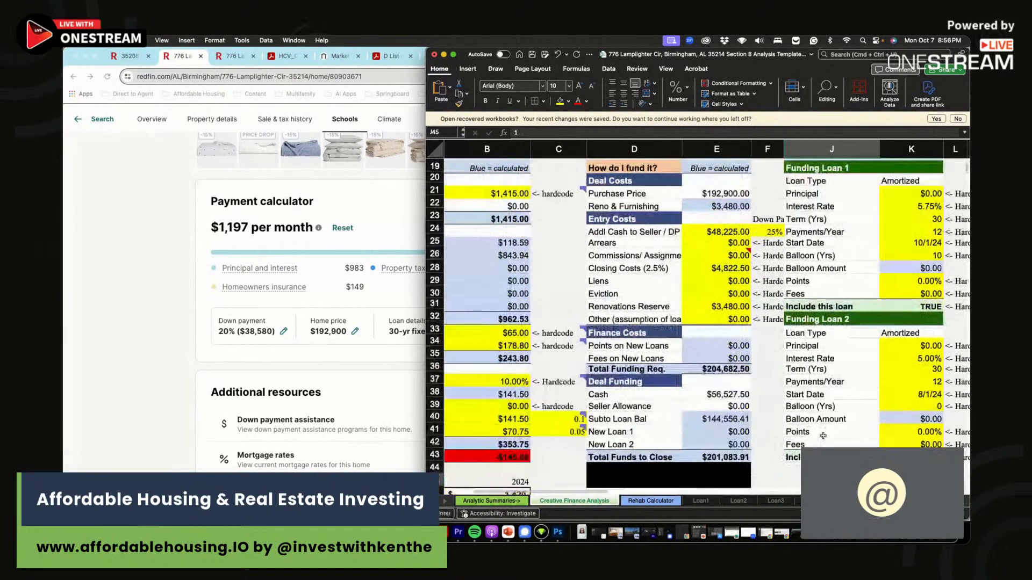
text(192900)
scroll(823, 436, down, 1)
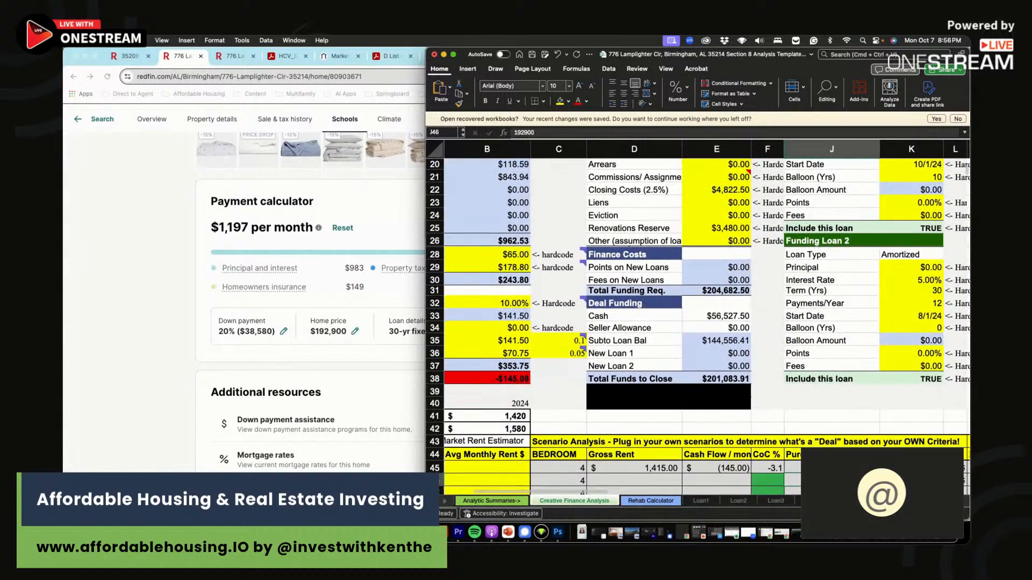
key(Tab)
text(3500)
key(Return)
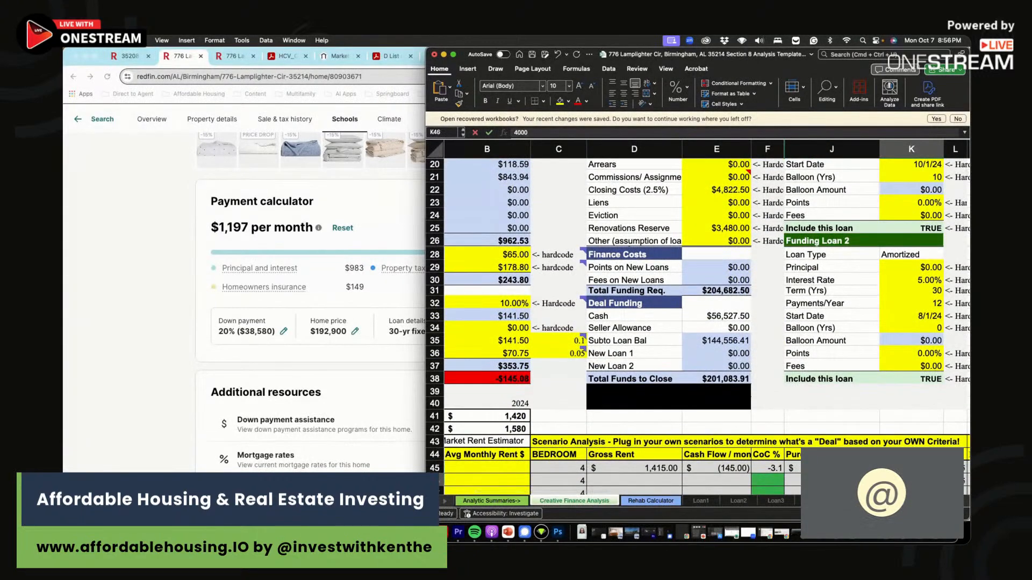
drag(957, 480, 457, 389)
scroll(457, 389, up, 1)
scroll(642, 270, up, 5)
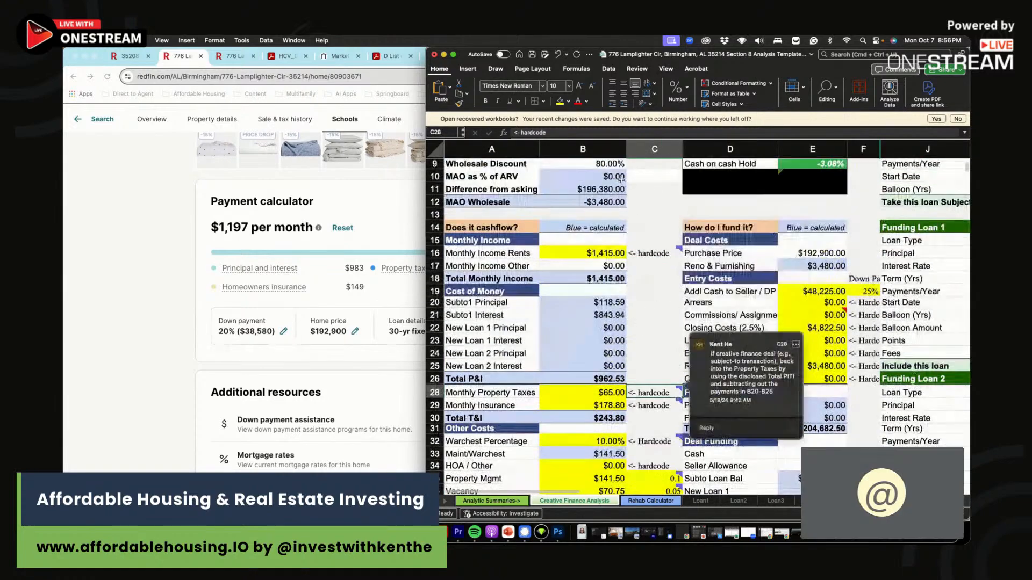
- Try asking prices of 100,000 and 105,000 in B4, undoing a stray entry in B5
click(601, 170)
text(100,000)
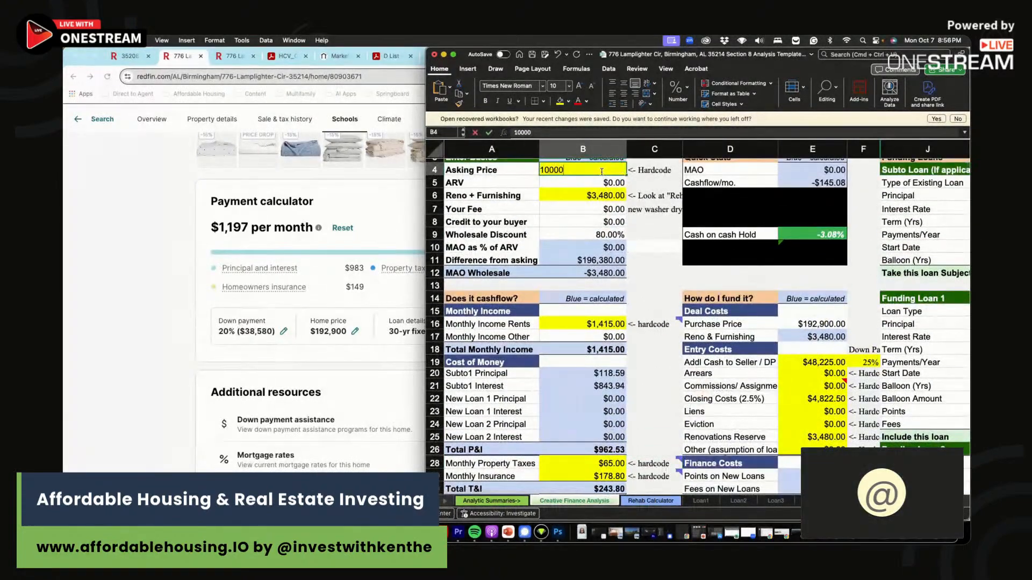
key(Return)
text(.)
key(Return)
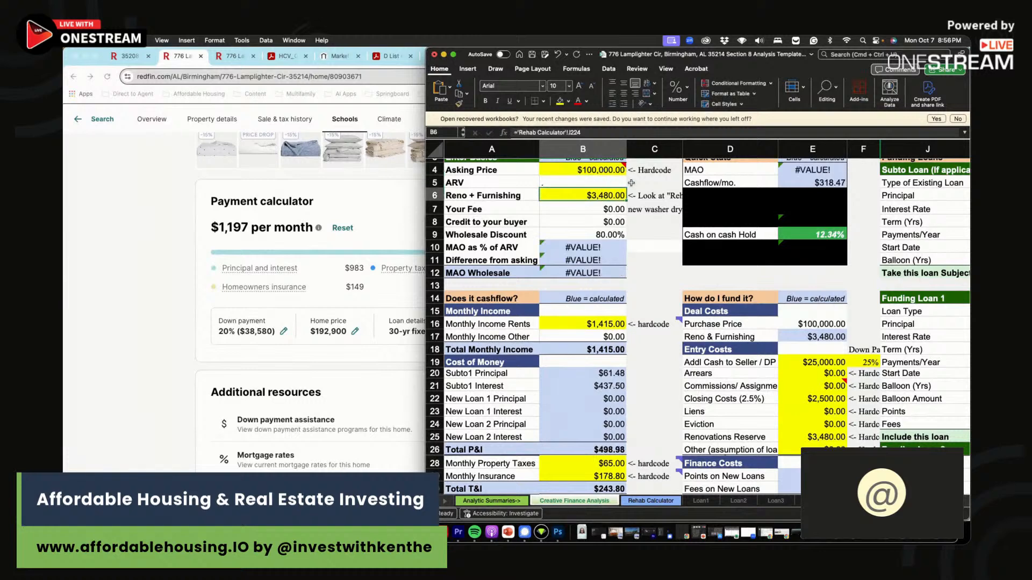
key(super+z)
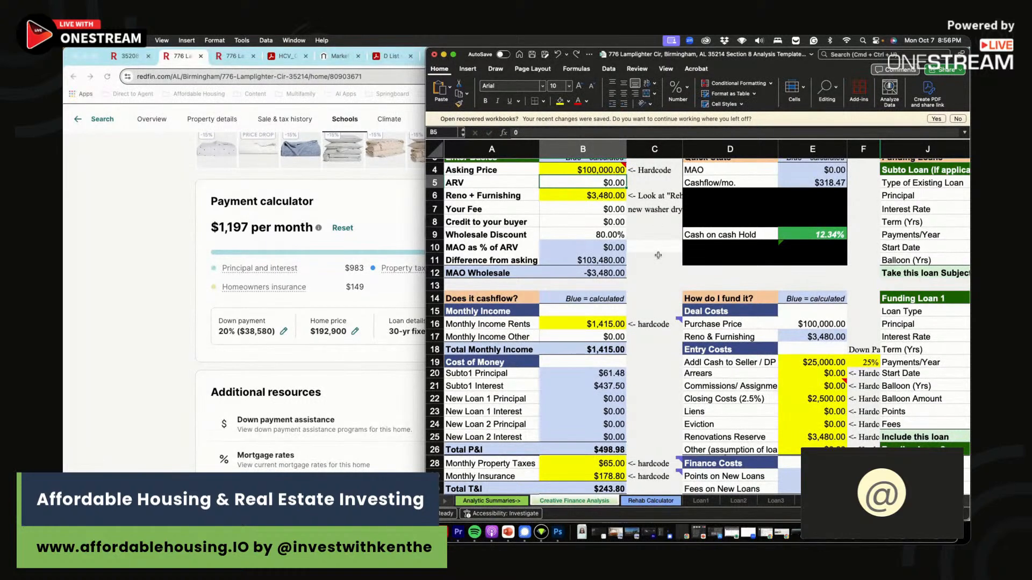
click(594, 172)
text(105000)
key(Return)
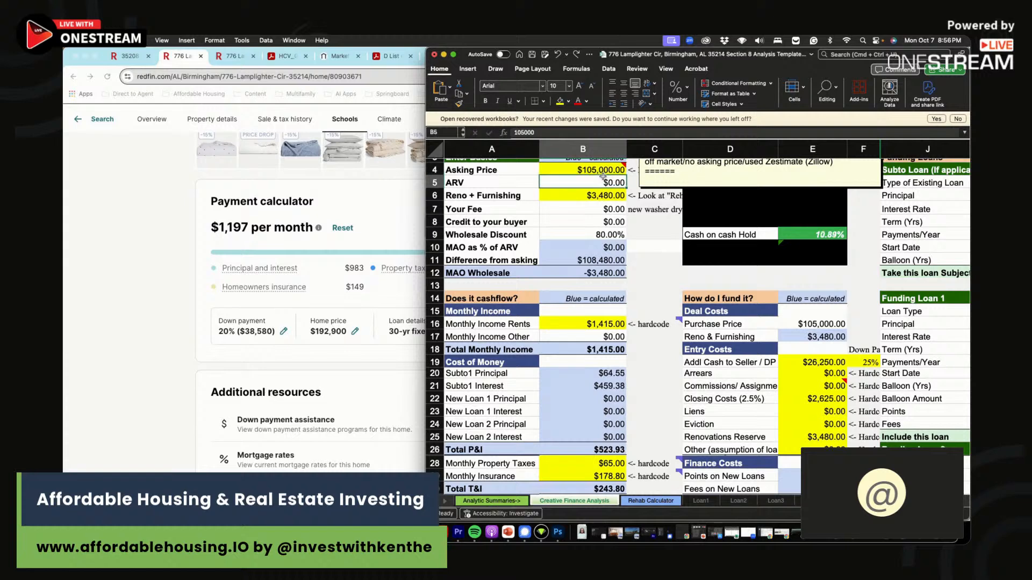
- Try 110,000, then settle the asking price at 108,000 and check the cash-on-cash formula
click(590, 171)
text(110,00)
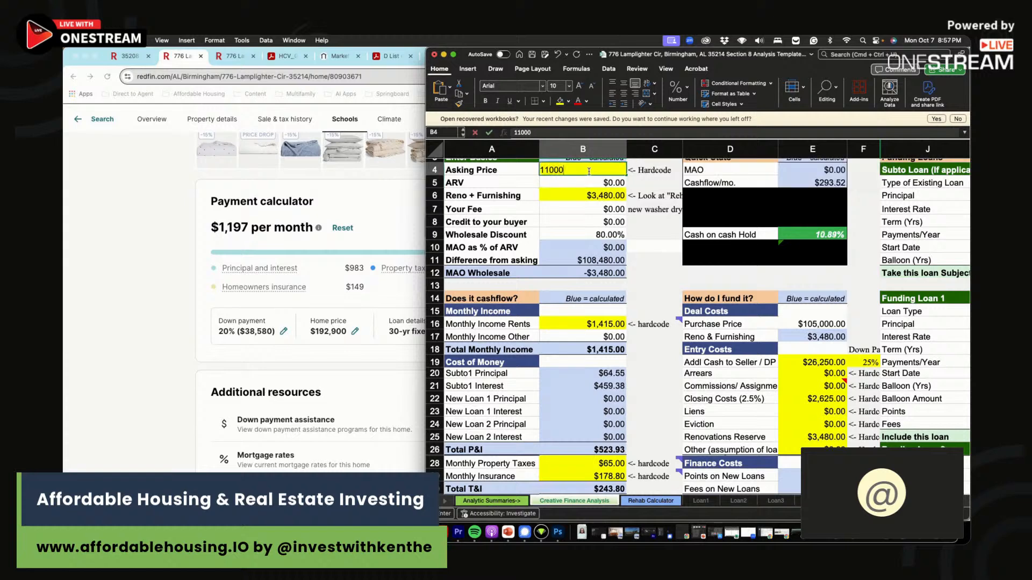
text(0)
key(Return)
click(597, 171)
text(108000)
key(Return)
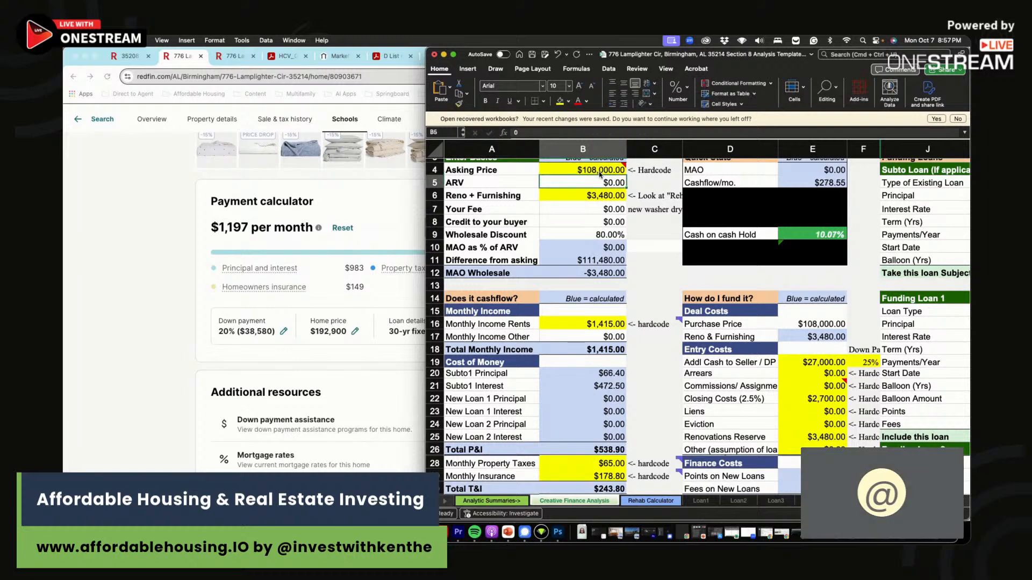
click(598, 171)
click(839, 233)
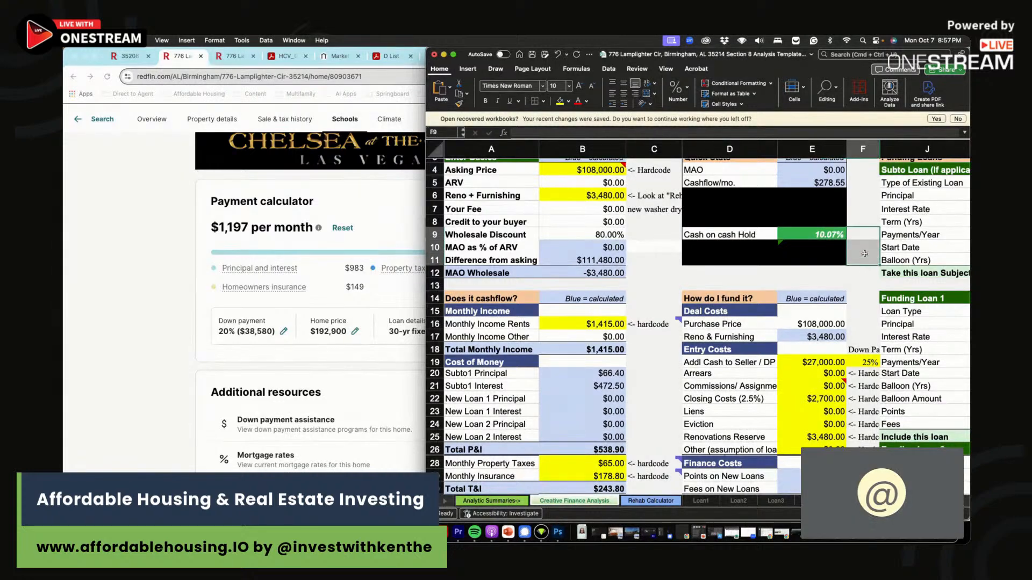
- Enter $1,415 gross rent in the second scenario row (D46)
scroll(818, 312, down, 7)
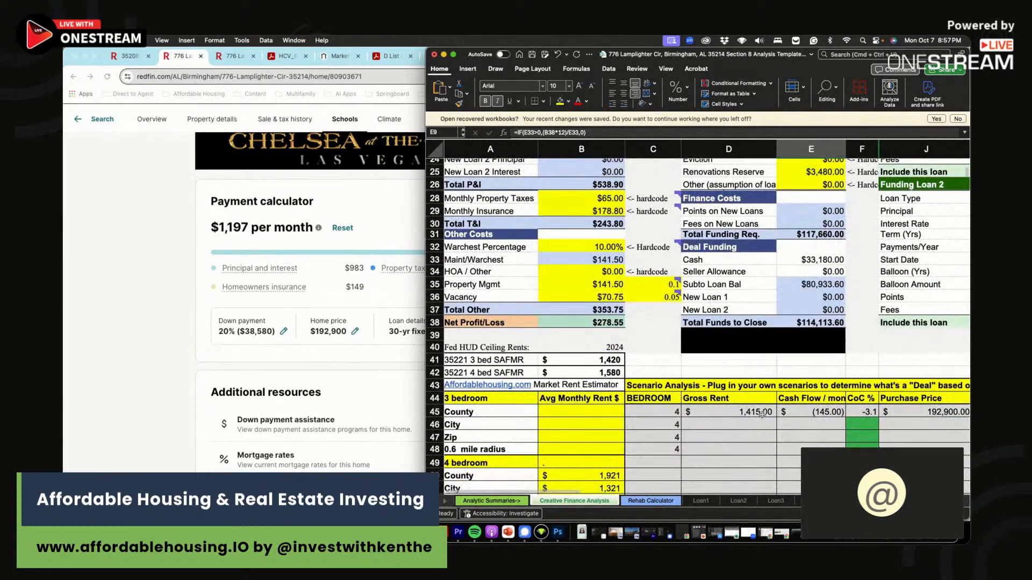
click(721, 424)
scroll(721, 421, up, 6)
text(1415)
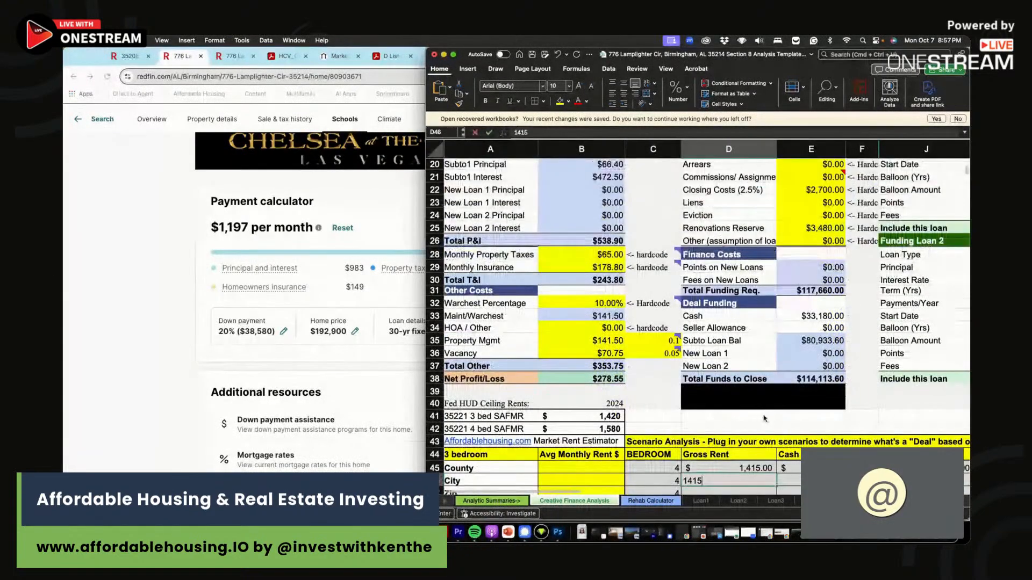
key(Return)
- Enter $279 cash flow and a 108,000 purchase price for the second scenario
click(862, 470)
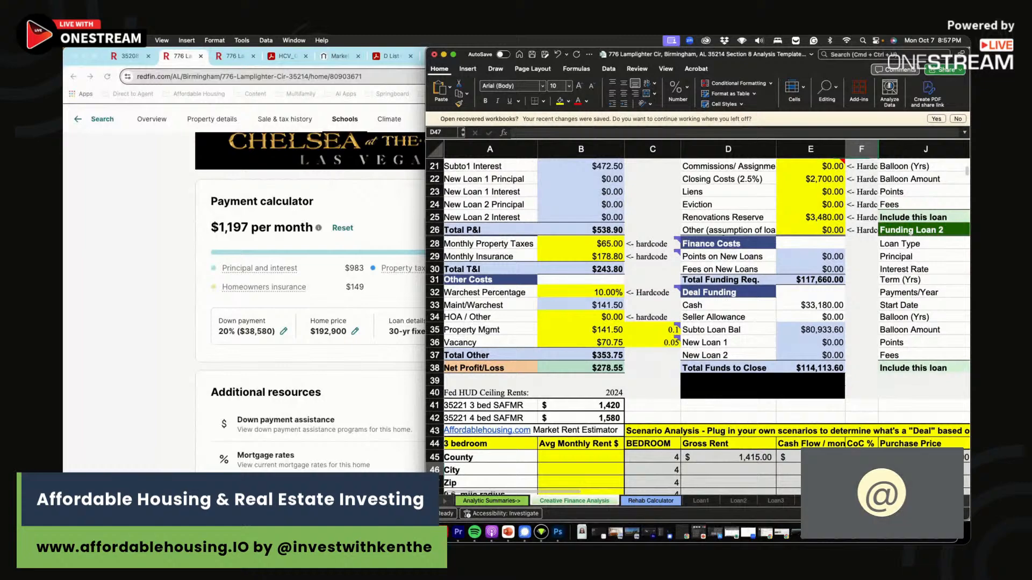
click(789, 470)
scroll(697, 327, up, 5)
scroll(697, 327, down, 3)
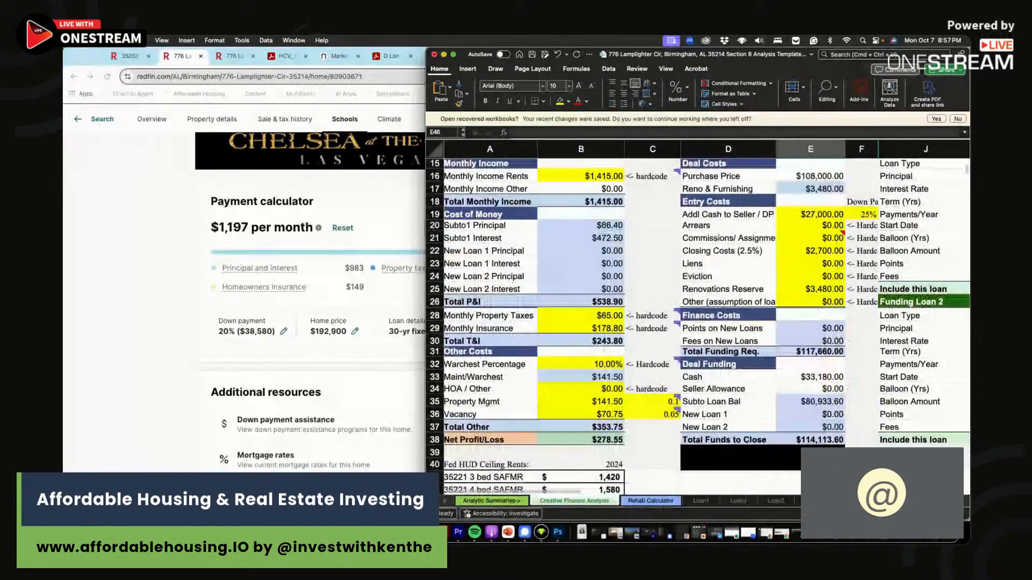
text(279)
key(Tab)
key(Tab)
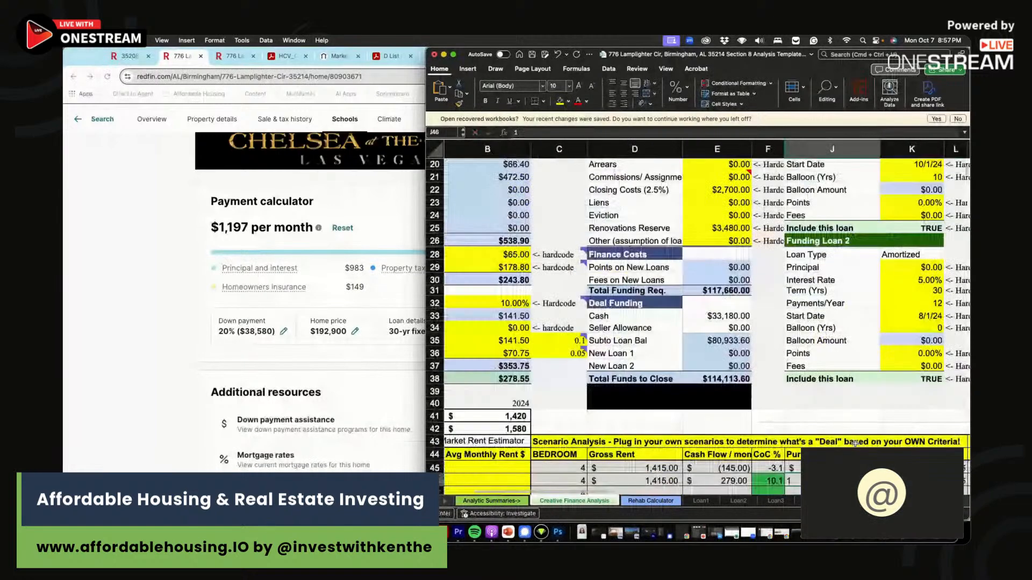
key(Return)
key(Right)
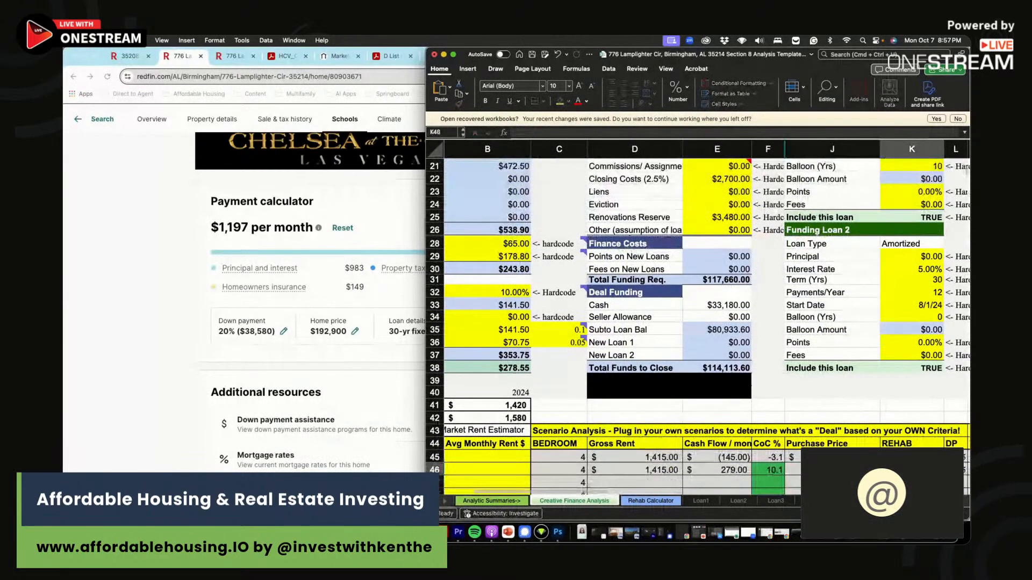
key(Up)
key(Left)
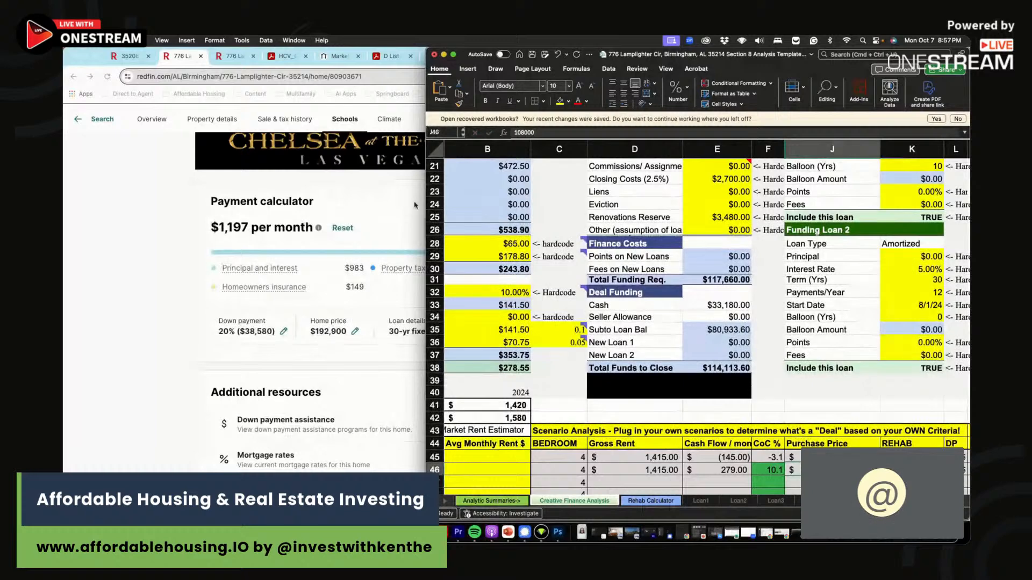
click(210, 198)
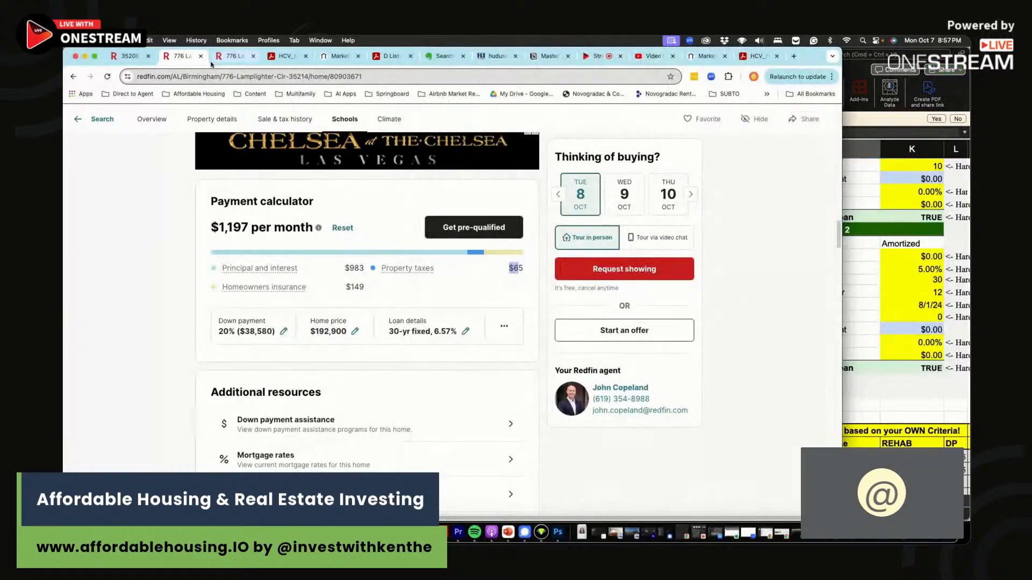
- Scroll the Redfin listing up to its photos and $192,900 price, then return to the workbook
scroll(263, 286, up, 15)
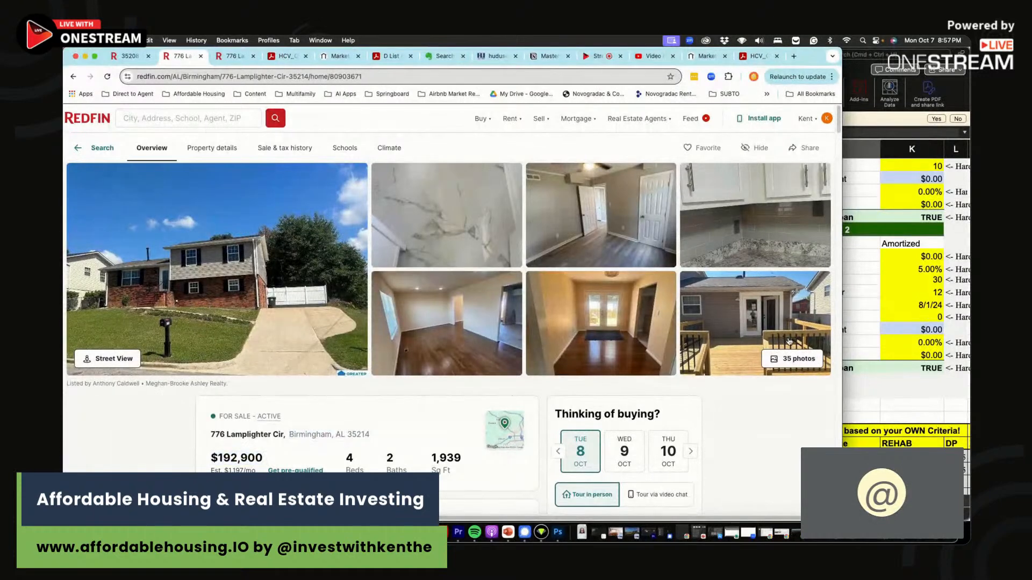
click(877, 299)
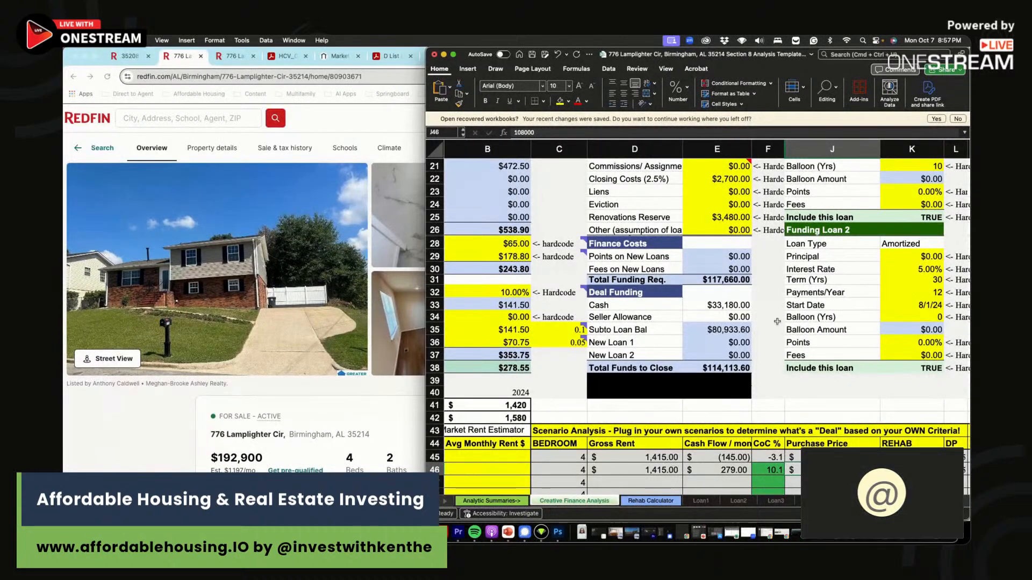
- Select the blank cells F33 to F38, ending on F38
scroll(775, 314, right, 1)
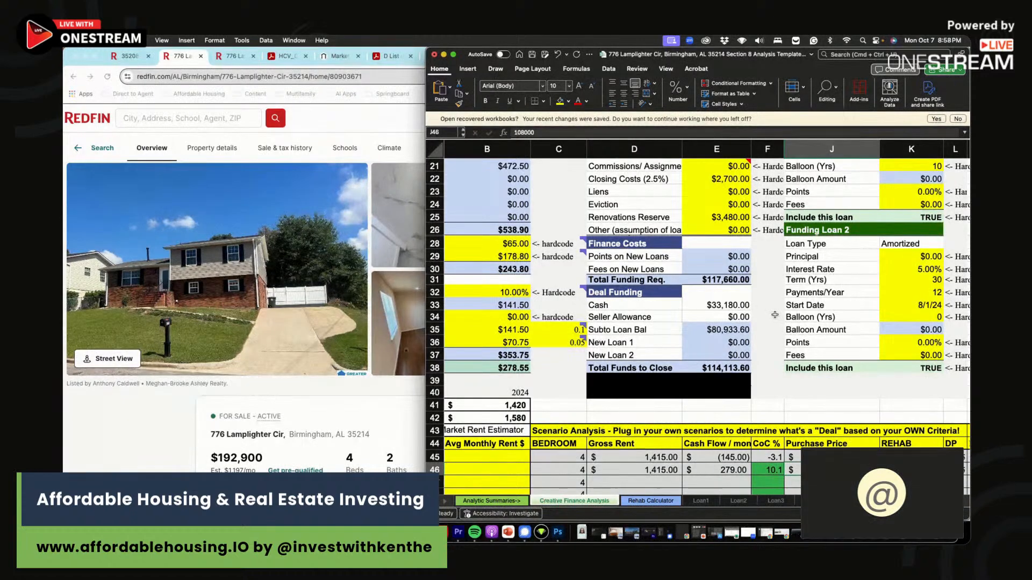
mouse_move(774, 307)
mouse_down()
mouse_move(769, 376)
mouse_move(766, 305)
mouse_move(760, 363)
mouse_up()
drag(765, 303, 763, 367)
click(765, 367)
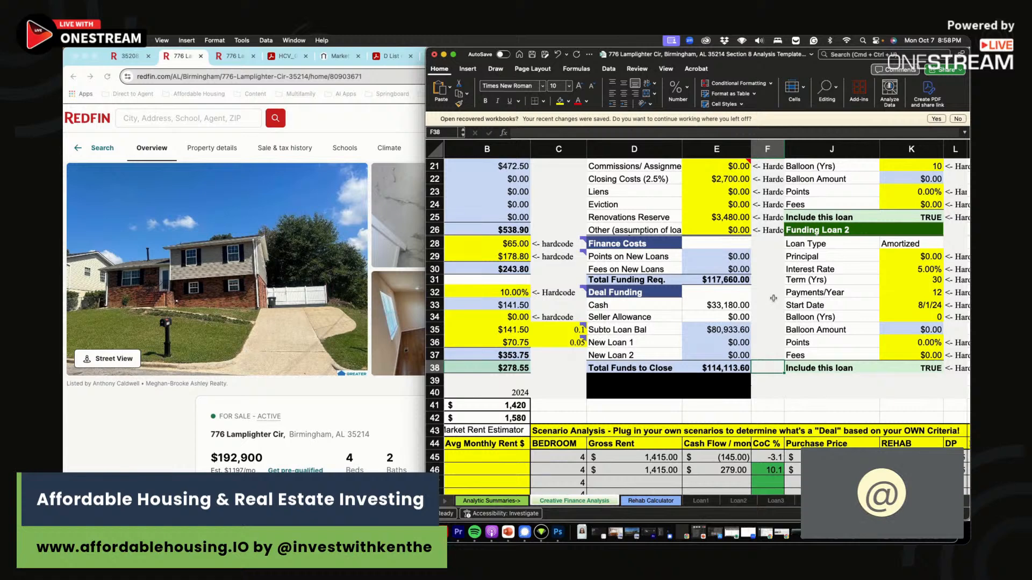
scroll(771, 300, right, 1)
drag(771, 304, 768, 369)
click(768, 368)
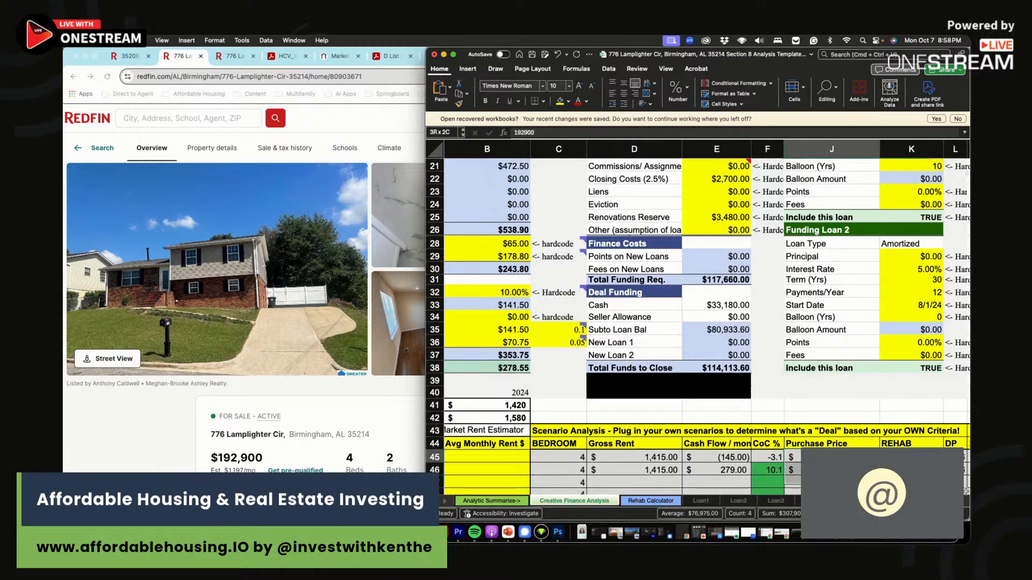
- Review the scenario cells J45–J49, comparing the $192,900 and $108,000 purchase prices
scroll(894, 430, down, 3)
click(884, 442)
click(853, 430)
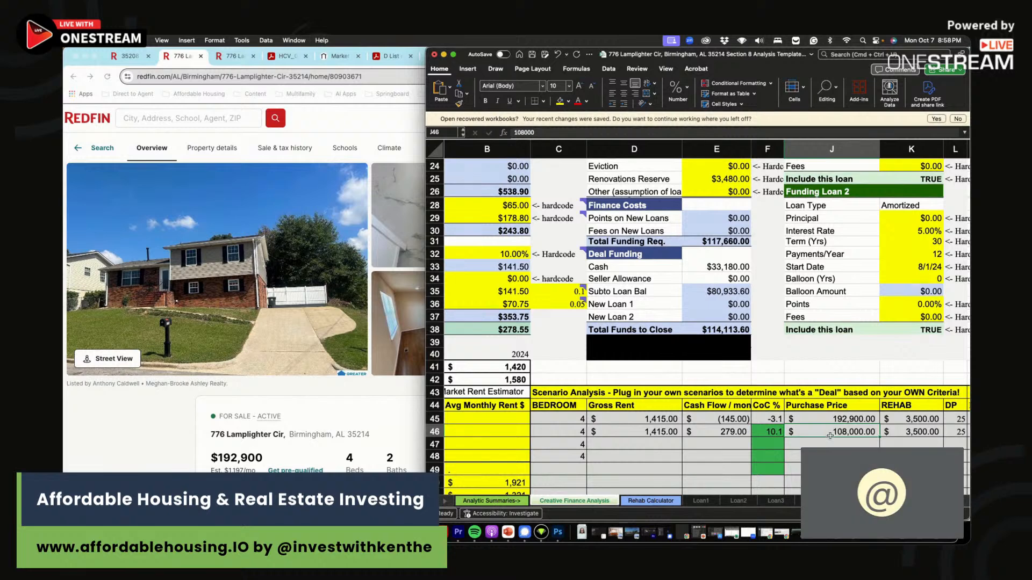
click(827, 419)
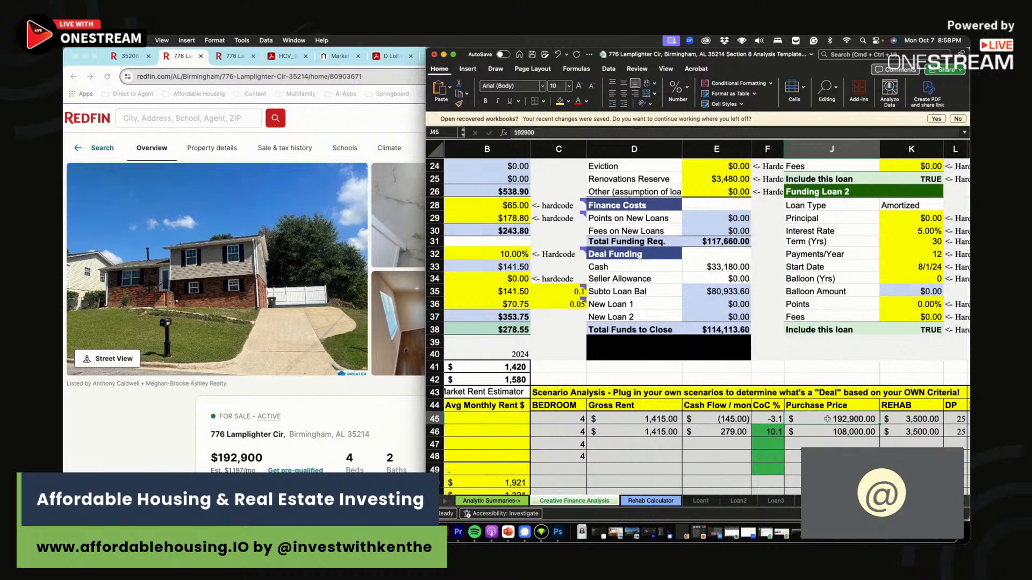
click(833, 432)
click(795, 470)
click(795, 456)
click(834, 442)
click(836, 429)
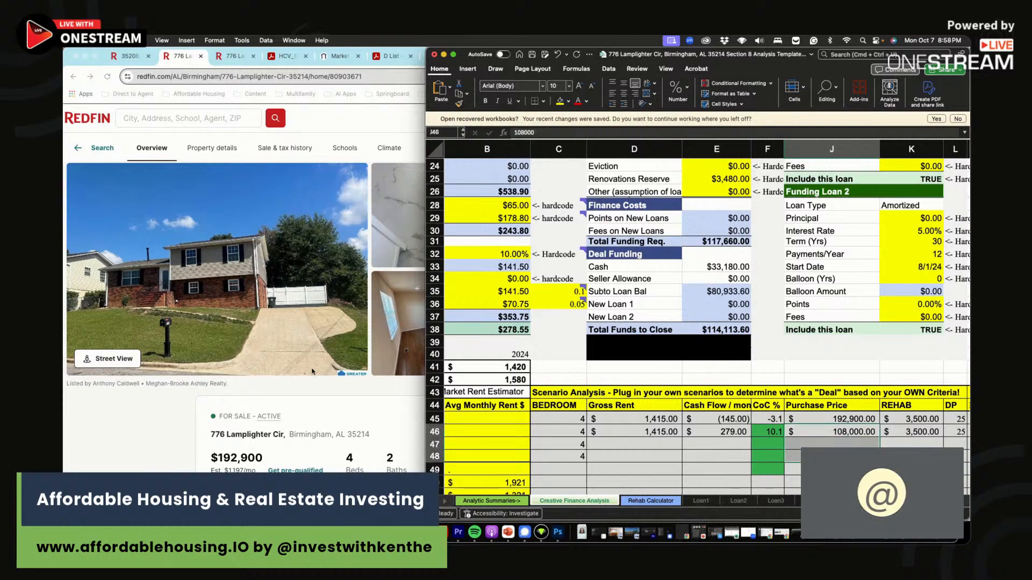
- Highlight the $192,900 Redfin list price, then check the $3,500 rehab amounts in K45:K46
click(265, 444)
drag(265, 457, 211, 457)
click(942, 414)
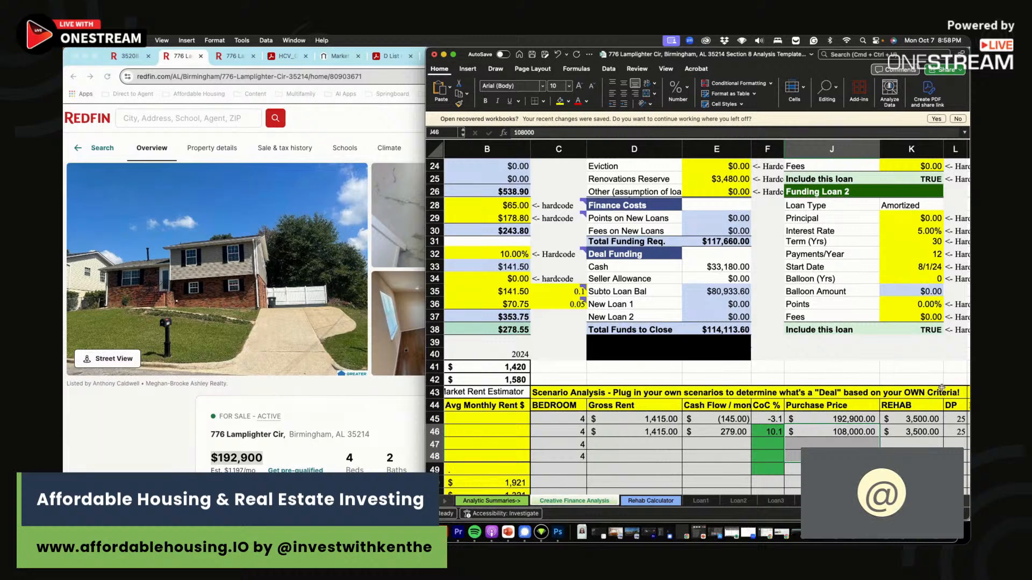
drag(920, 422, 920, 433)
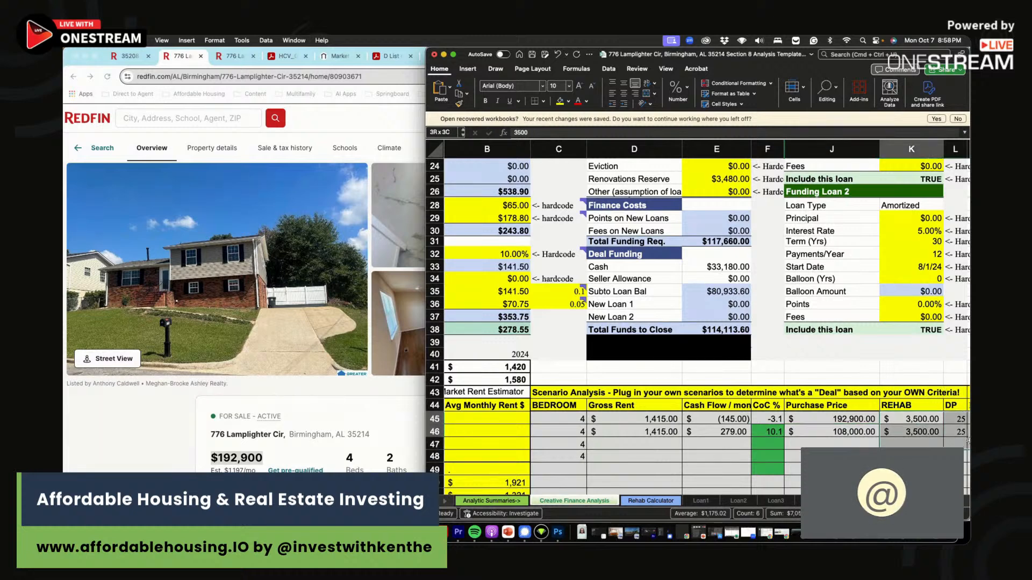
click(832, 429)
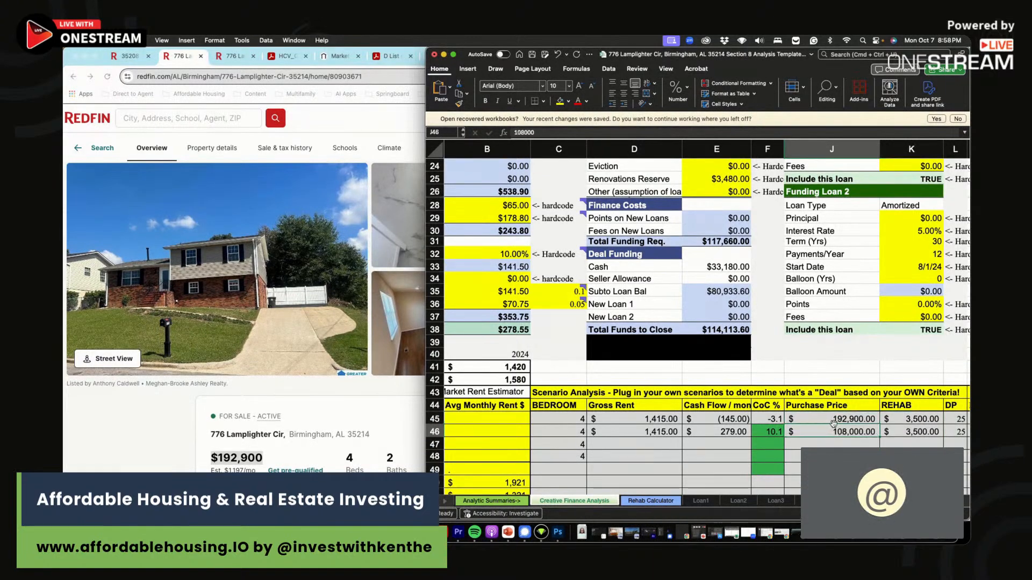
click(406, 123)
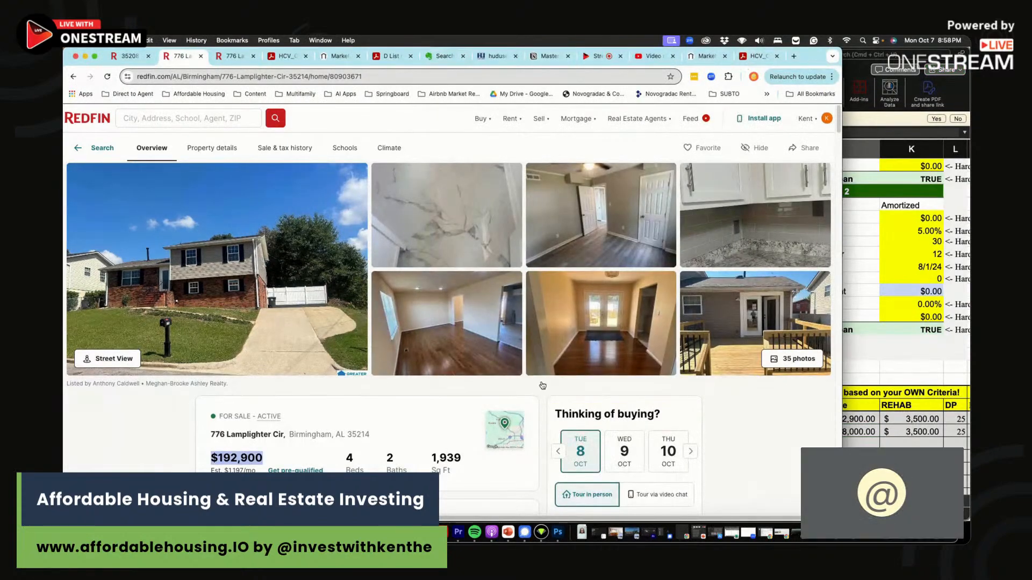
- Move the browser window and switch from Redfin to the OneStream streaming studio
drag(828, 56, 783, 57)
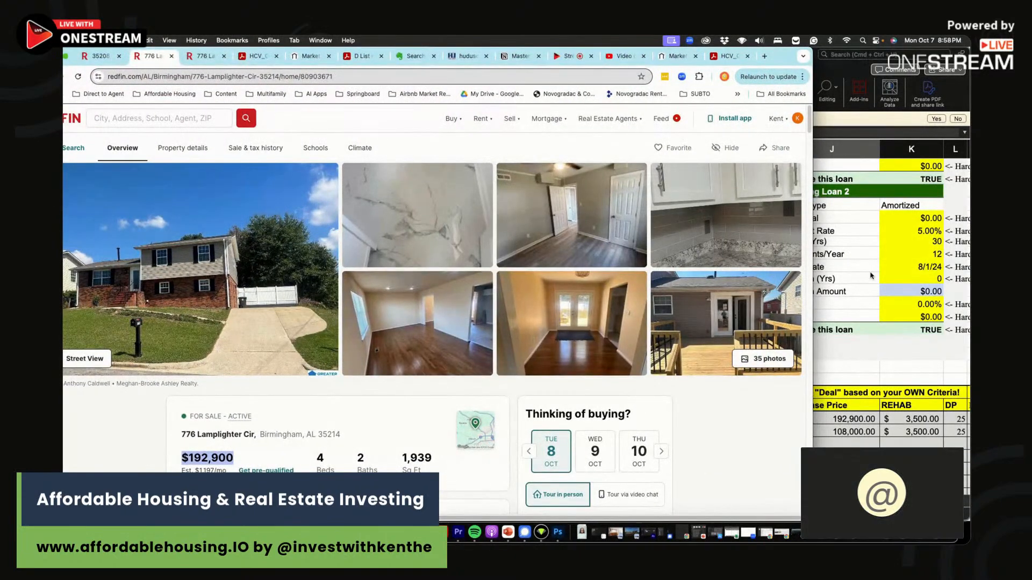
click(569, 56)
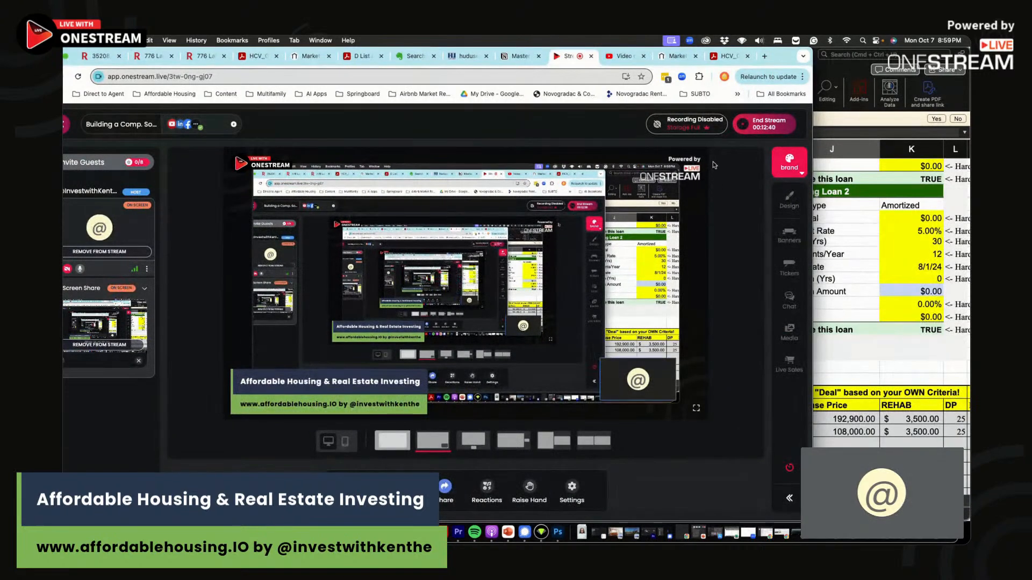
- Shift the browser window slightly right and start a new blank tab
drag(786, 57, 822, 57)
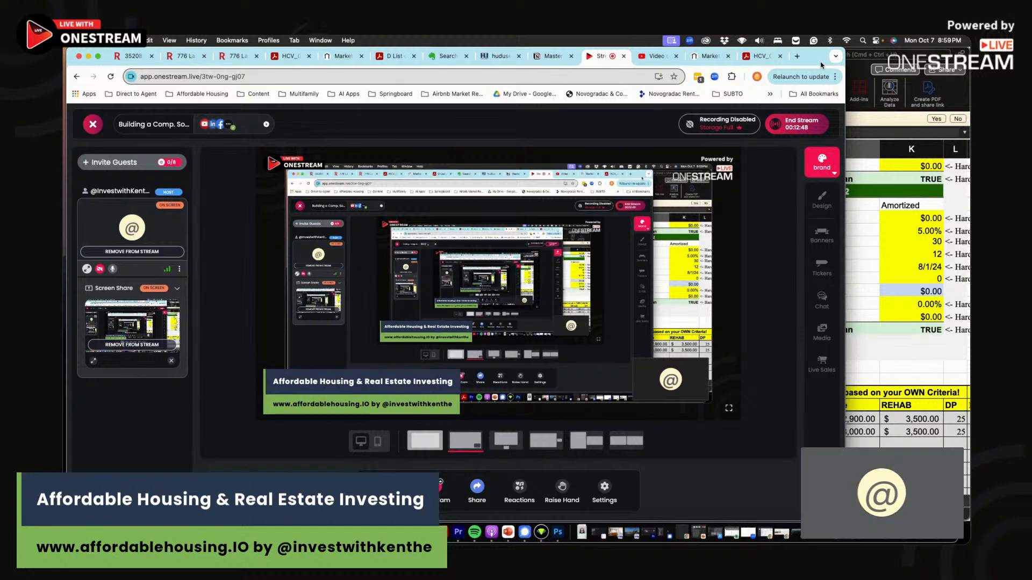
mouse_move(823, 57)
mouse_down()
mouse_move(856, 57)
mouse_move(819, 57)
mouse_up()
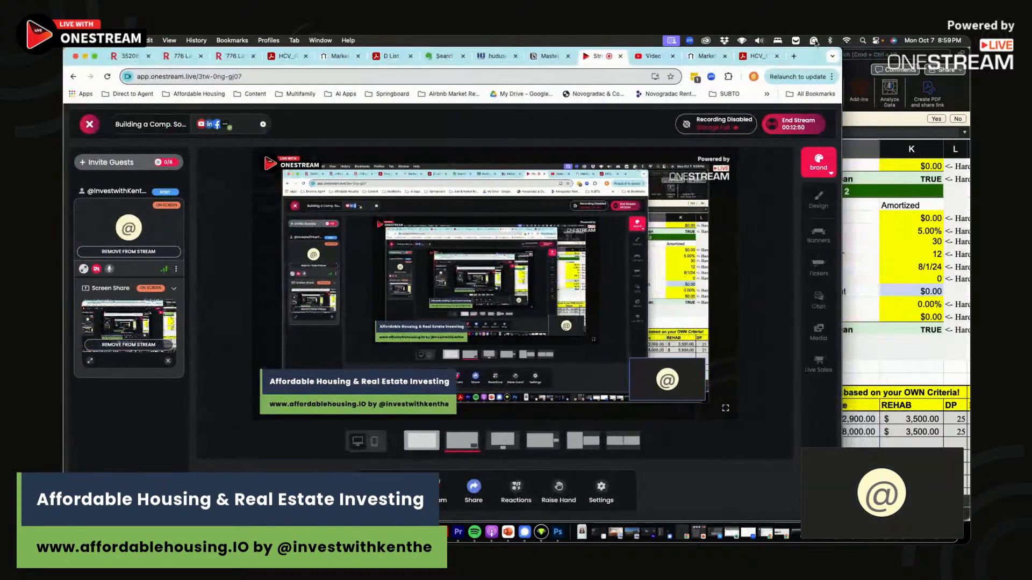
click(793, 56)
- Load affordablehousing.io and open its Get Deal Analysis Tool page
text(aff)
click(484, 115)
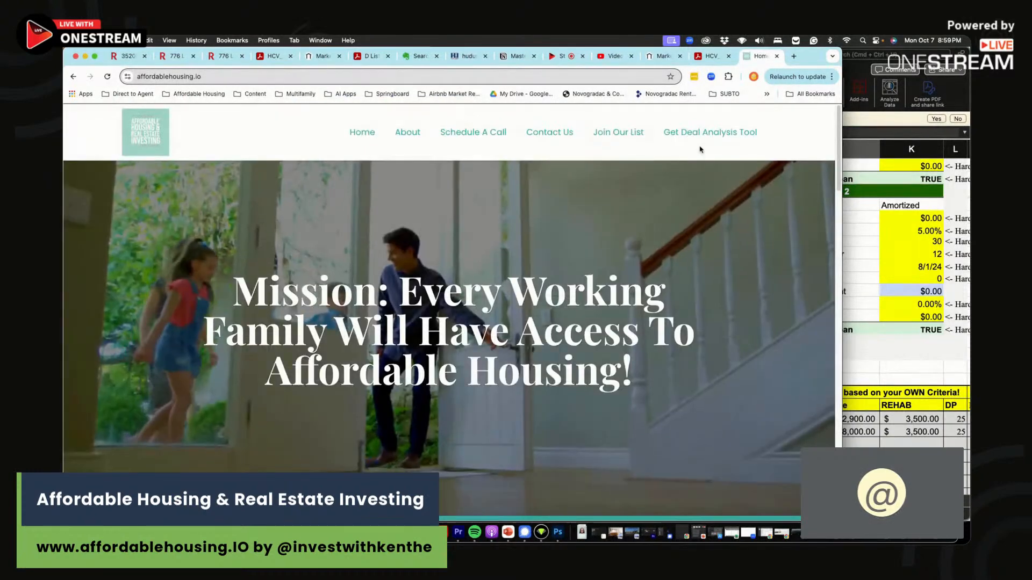
click(707, 137)
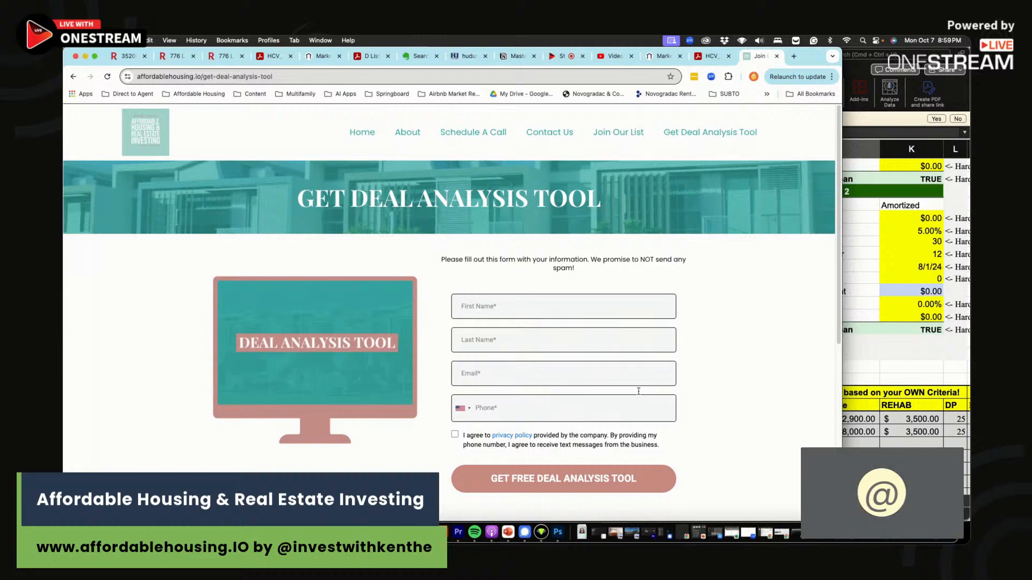
click(873, 359)
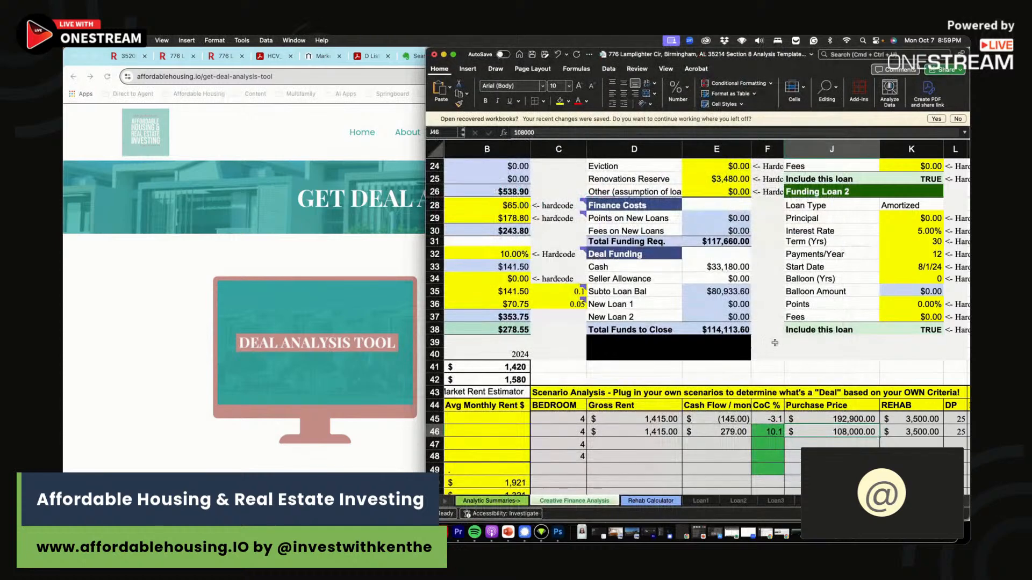
click(371, 254)
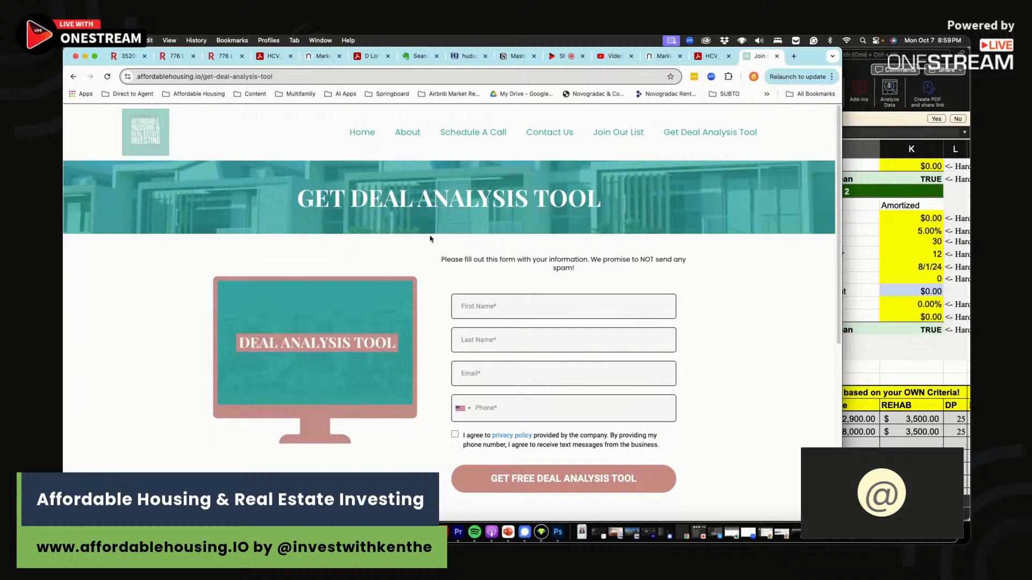
drag(446, 254, 630, 282)
click(695, 240)
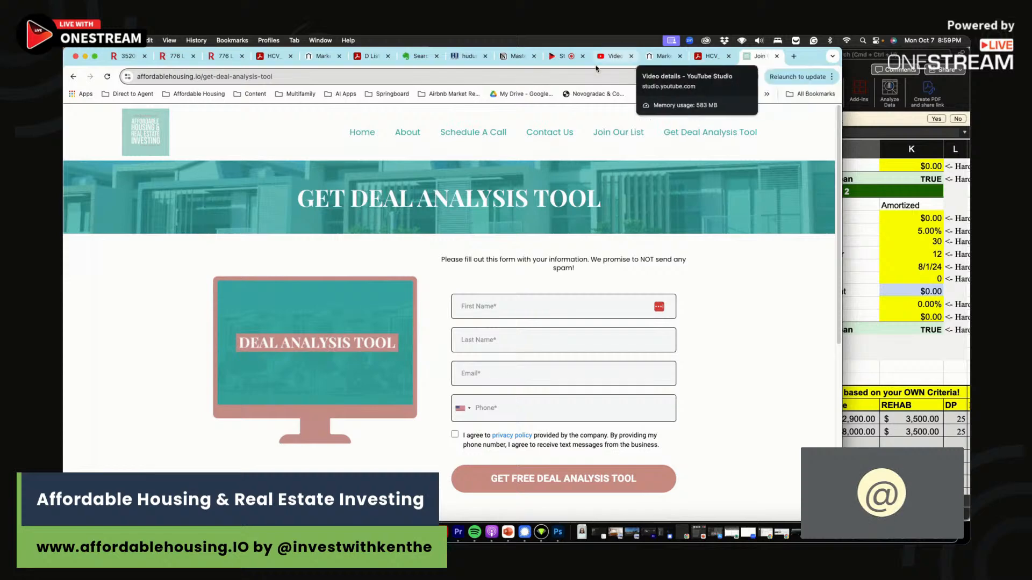
- End the live stream from the OneStream studio and confirm it
click(565, 53)
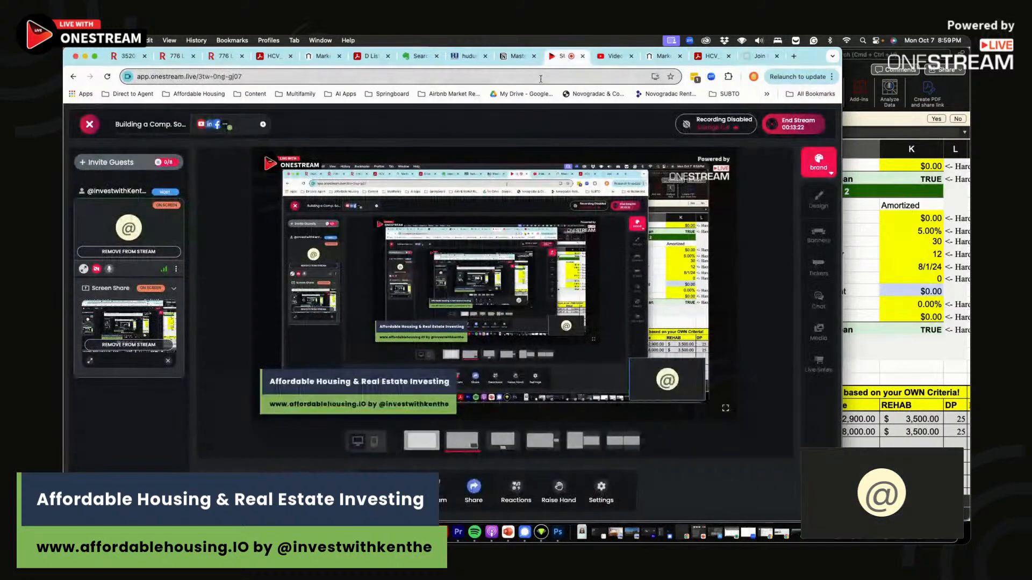
click(793, 125)
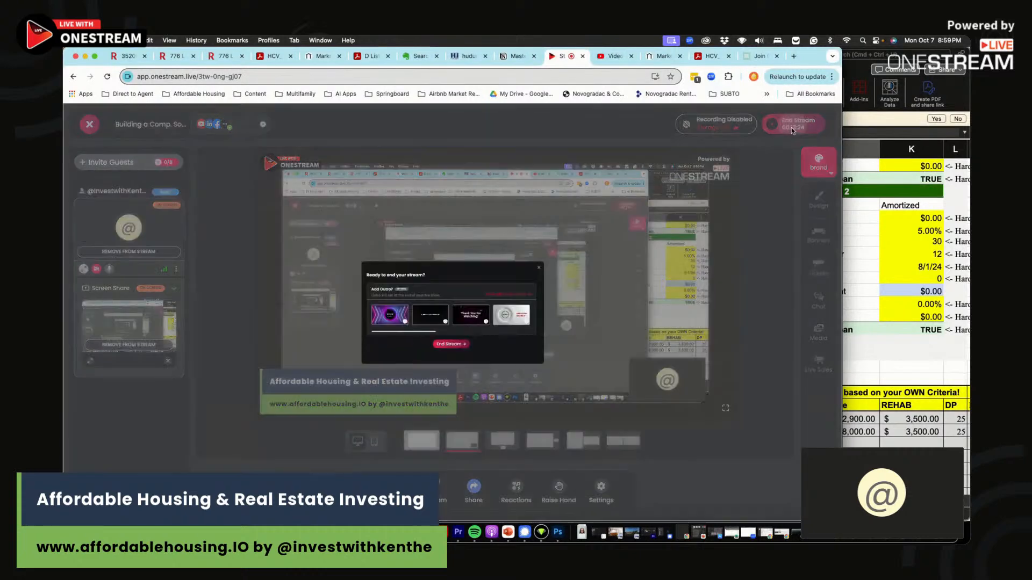
click(444, 381)
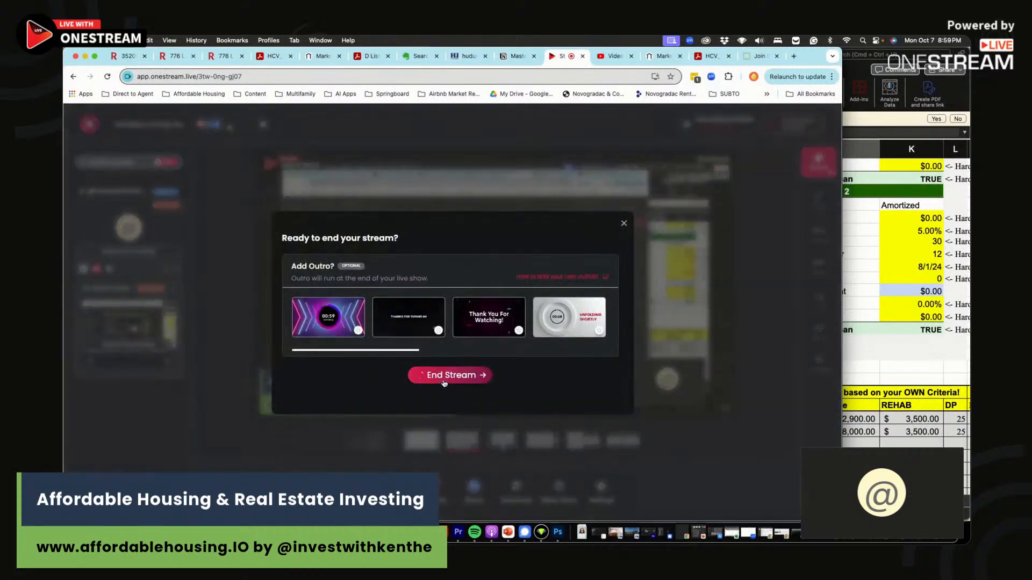